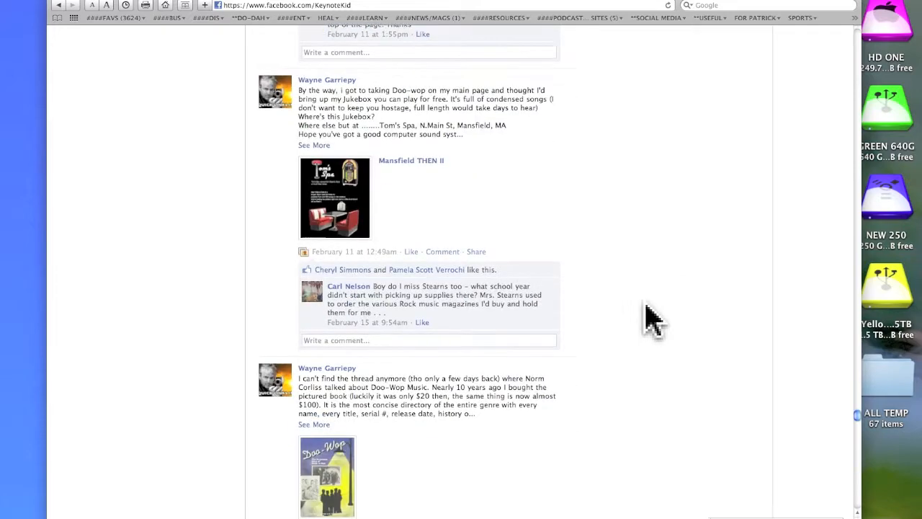
Load the older posts at the end of the Facebook profile wall and browse through them.
{"action": "left_click", "coordinate": [857, 503]}
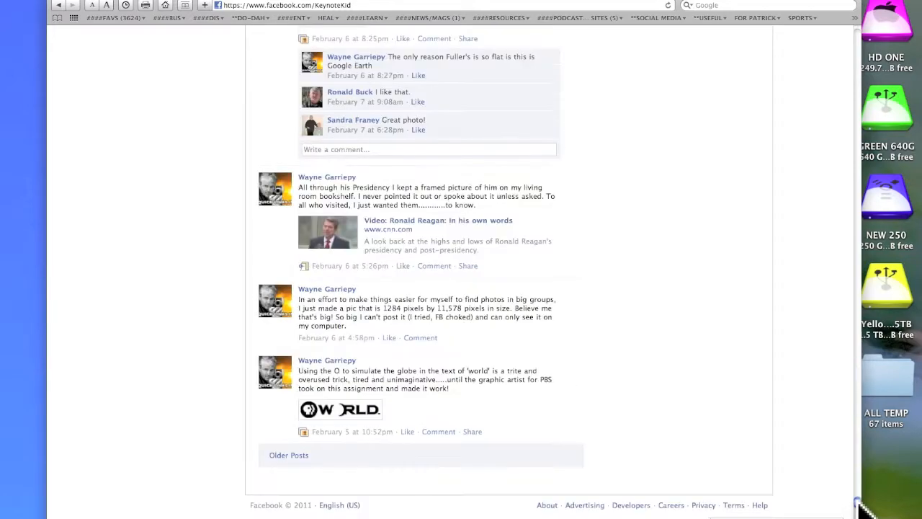
{"action": "left_click", "coordinate": [284, 458]}
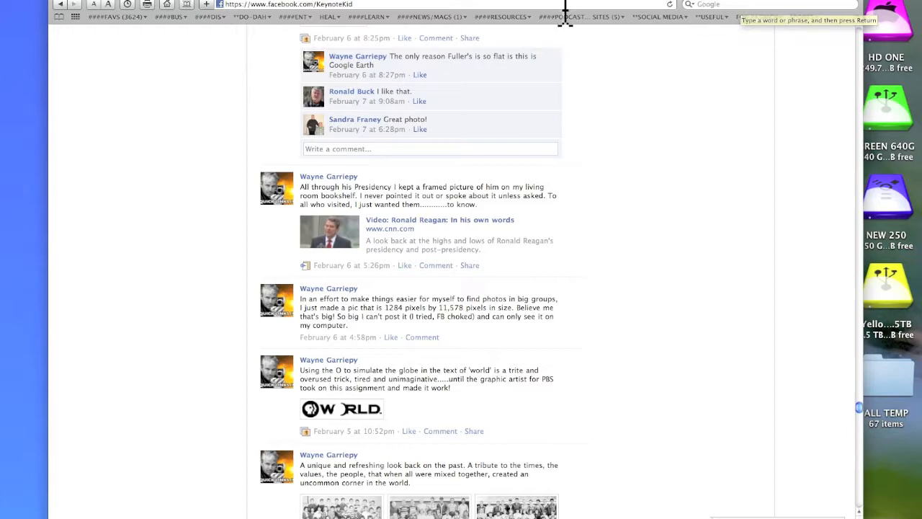
{"action": "scroll", "coordinate": [562, 324], "scroll_direction": "down", "scroll_amount": 1}
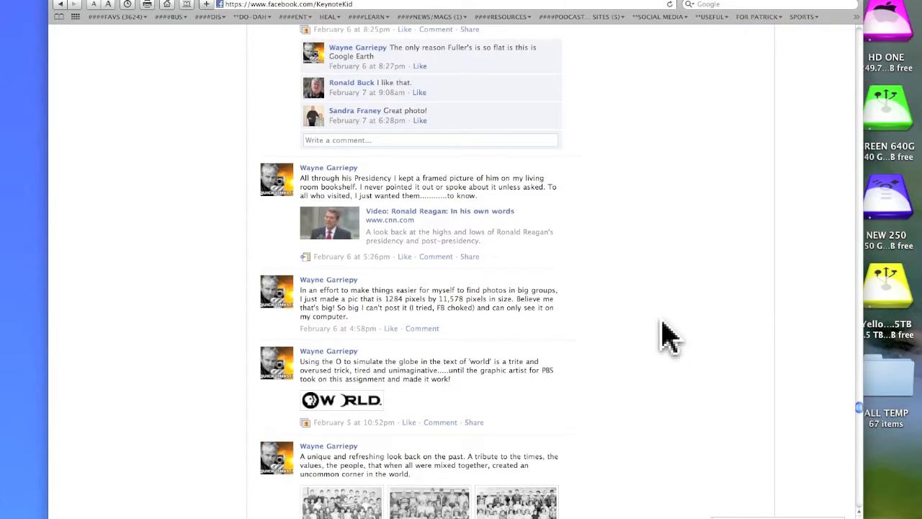
{"action": "scroll", "coordinate": [662, 334], "scroll_direction": "down", "scroll_amount": 10}
{"action": "scroll", "coordinate": [667, 344], "scroll_direction": "down", "scroll_amount": 3}
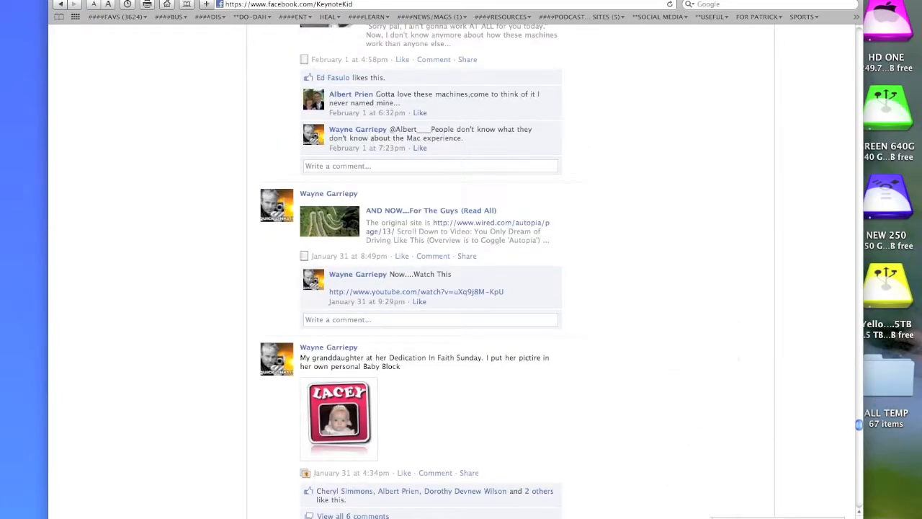
Narrow the browser window to about half the screen width and reduce the page's text size at the top of the profile.
{"action": "left_click_drag", "start_coordinate": [859, 517], "coordinate": [513, 517]}
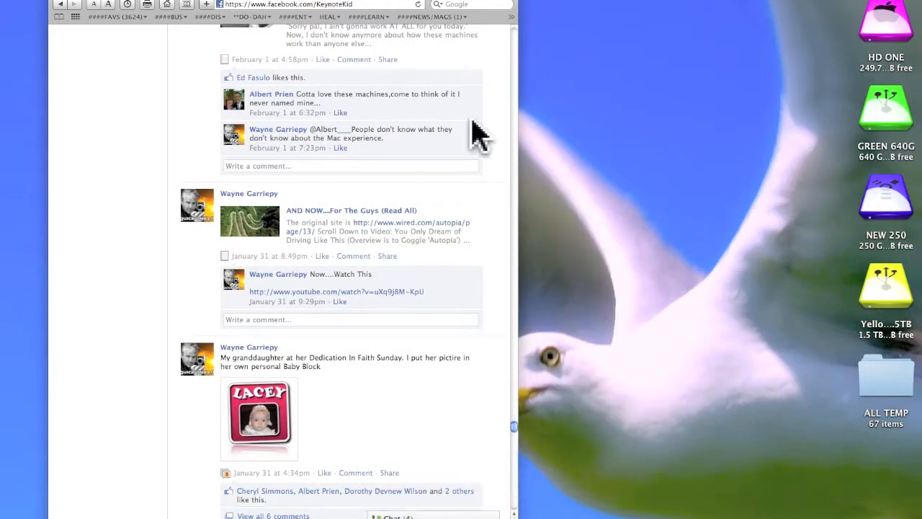
{"action": "left_click", "coordinate": [514, 35]}
{"action": "left_click_drag", "start_coordinate": [515, 33], "coordinate": [514, 29]}
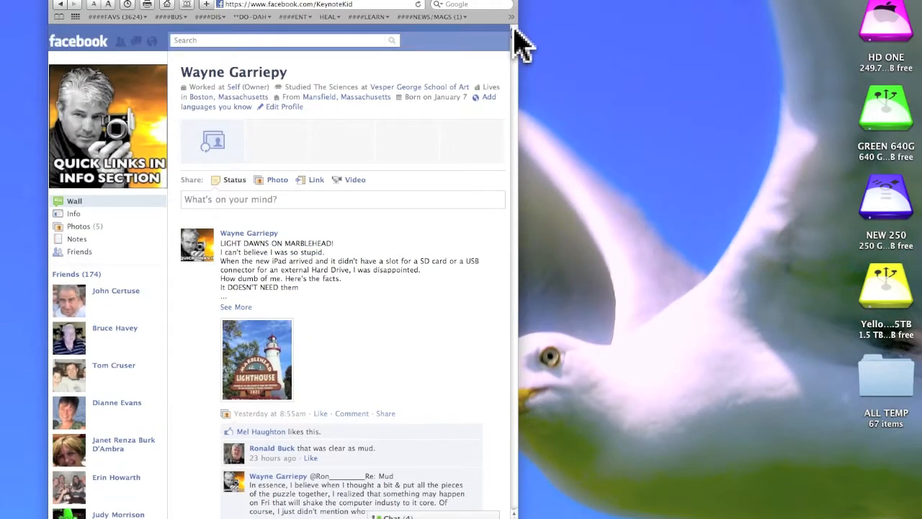
{"action": "left_click_drag", "start_coordinate": [438, 2], "coordinate": [432, 3]}
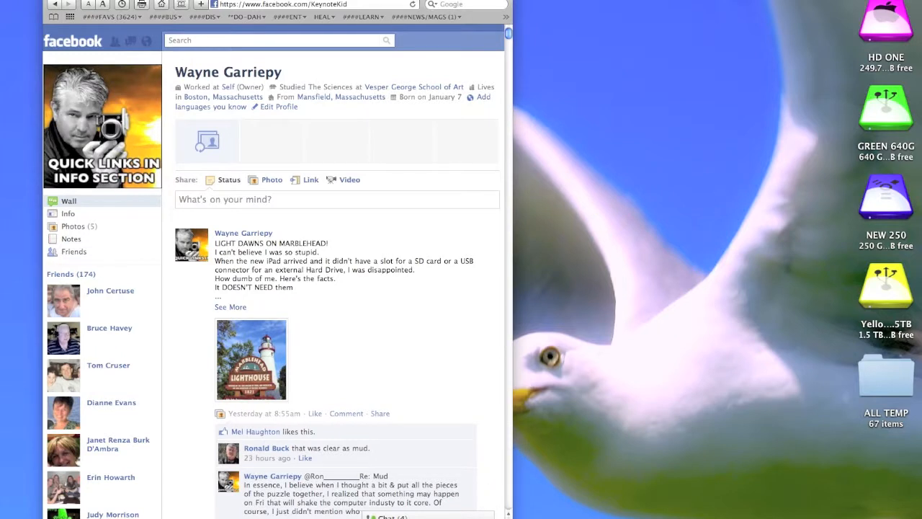
{"action": "mouse_move", "coordinate": [509, 517]}
{"action": "left_mouse_down"}
{"action": "mouse_move", "coordinate": [468, 517]}
{"action": "mouse_move", "coordinate": [495, 517]}
{"action": "left_mouse_up"}
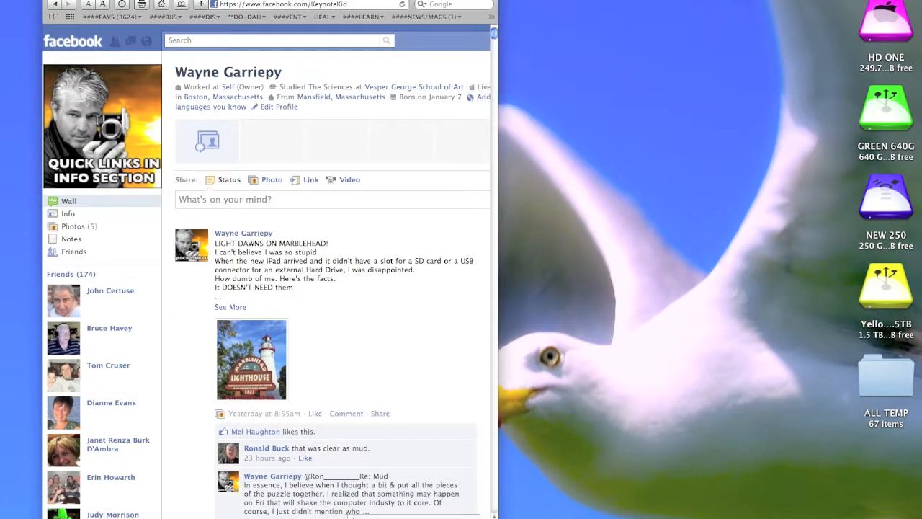
{"action": "left_click", "coordinate": [89, 6]}
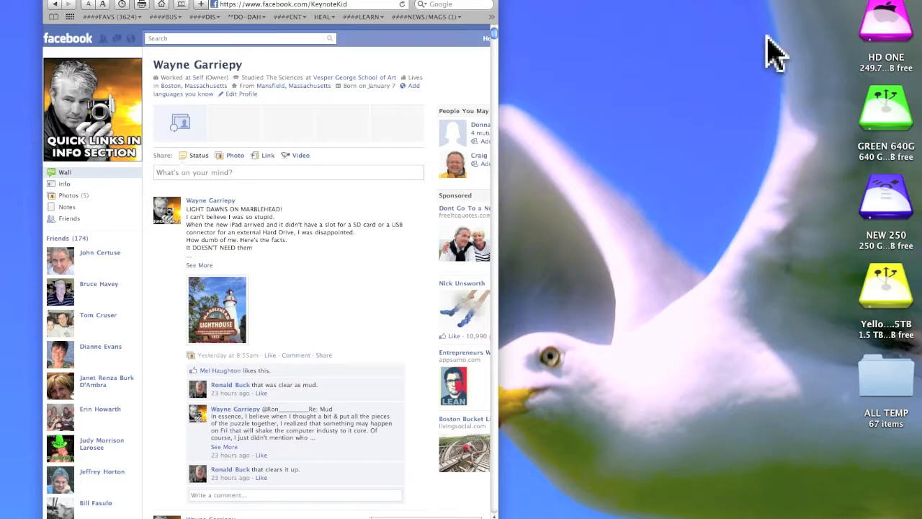
Move the browser window close to the desktop's left edge and narrow it slightly more.
{"action": "scroll", "coordinate": [329, 237], "scroll_direction": "down", "scroll_amount": 5}
{"action": "scroll", "coordinate": [329, 333], "scroll_direction": "down", "scroll_amount": 9}
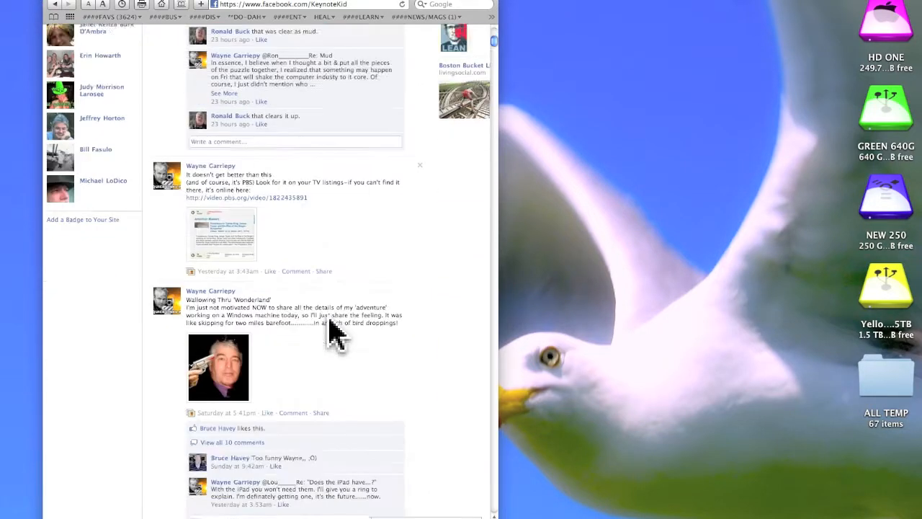
{"action": "scroll", "coordinate": [332, 331], "scroll_direction": "down", "scroll_amount": 5}
{"action": "scroll", "coordinate": [331, 332], "scroll_direction": "down", "scroll_amount": 15}
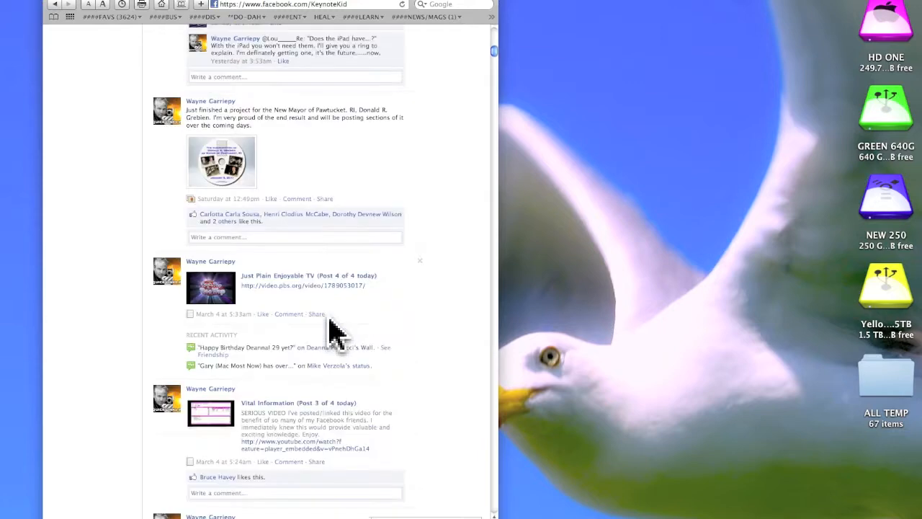
{"action": "scroll", "coordinate": [329, 303], "scroll_direction": "down", "scroll_amount": 4}
{"action": "scroll", "coordinate": [360, 346], "scroll_direction": "up", "scroll_amount": 11}
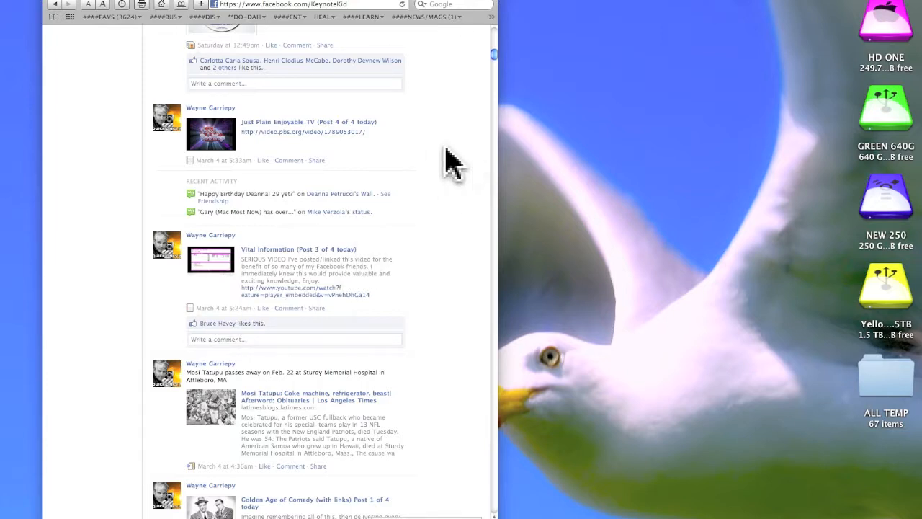
{"action": "left_click_drag", "start_coordinate": [377, 3], "coordinate": [347, 4]}
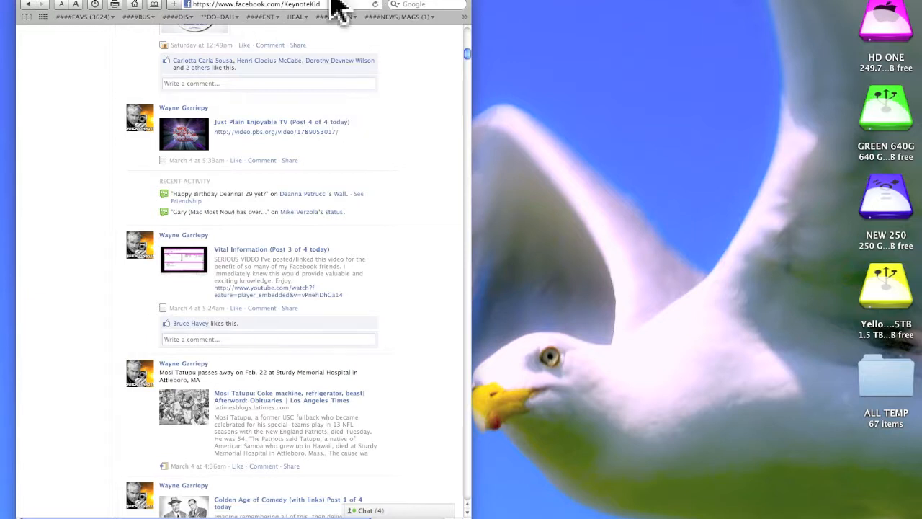
{"action": "left_click_drag", "start_coordinate": [335, 4], "coordinate": [327, 4]}
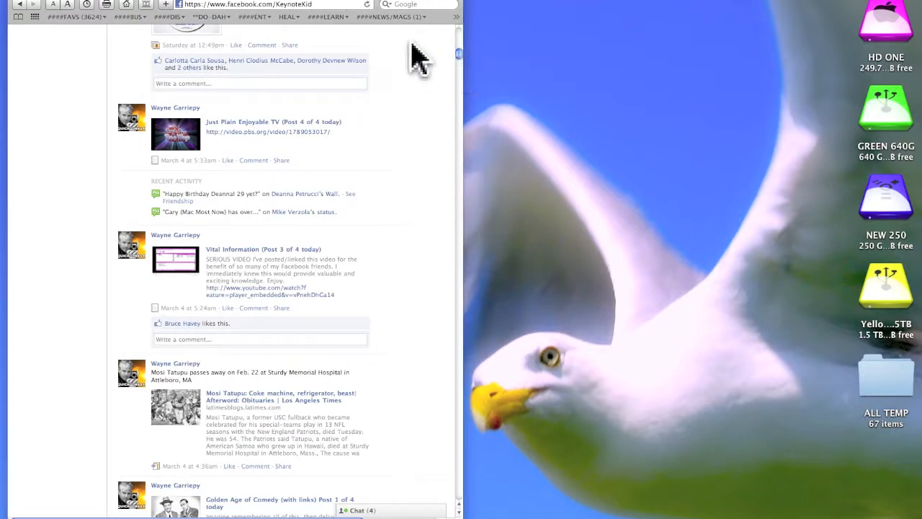
{"action": "left_click_drag", "start_coordinate": [389, 3], "coordinate": [387, 3]}
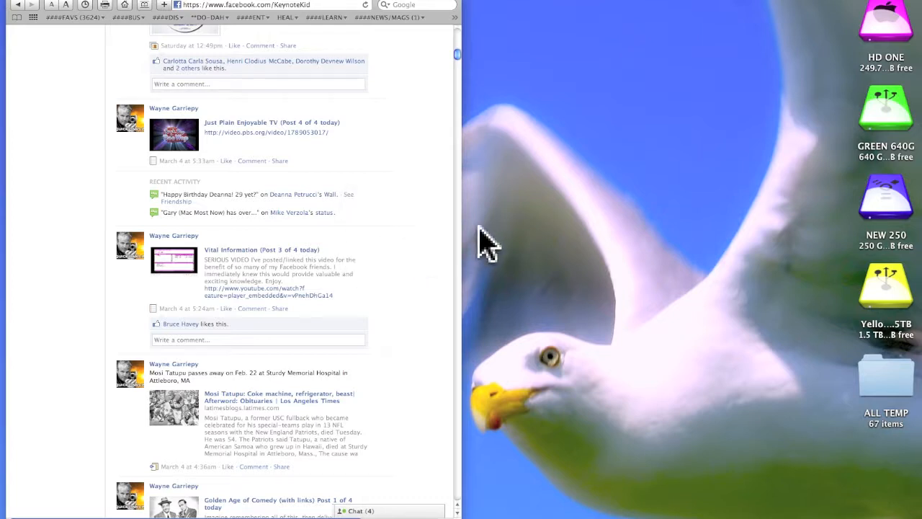
{"action": "left_click_drag", "start_coordinate": [458, 518], "coordinate": [437, 518]}
{"action": "mouse_move", "coordinate": [216, 10]}
{"action": "left_mouse_down"}
{"action": "mouse_move", "coordinate": [284, 6]}
{"action": "mouse_move", "coordinate": [220, 6]}
{"action": "mouse_move", "coordinate": [232, 6]}
{"action": "left_mouse_up"}
Look over the wall posts and bring the complete "LIGHT DAWNS ON MARBLEHEAD!" post with its comments into view.
{"action": "scroll", "coordinate": [422, 154], "scroll_direction": "up", "scroll_amount": 15}
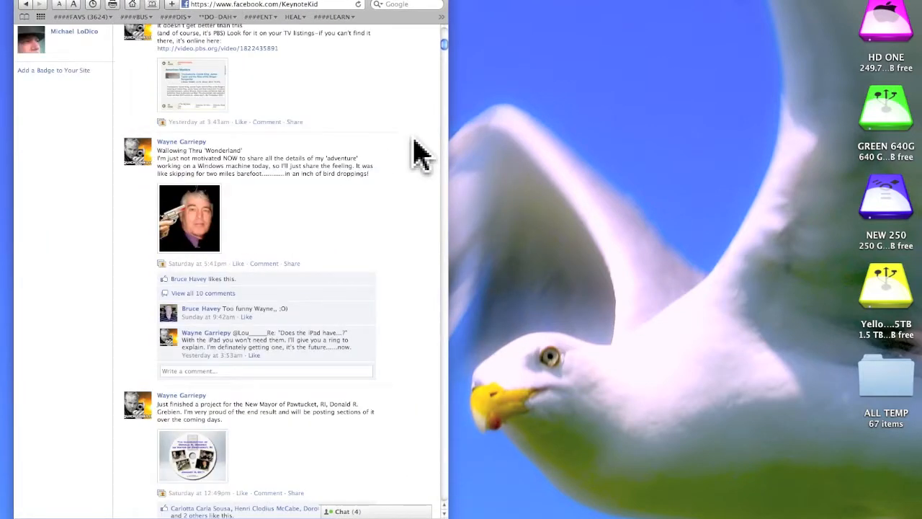
{"action": "scroll", "coordinate": [405, 145], "scroll_direction": "down", "scroll_amount": 5}
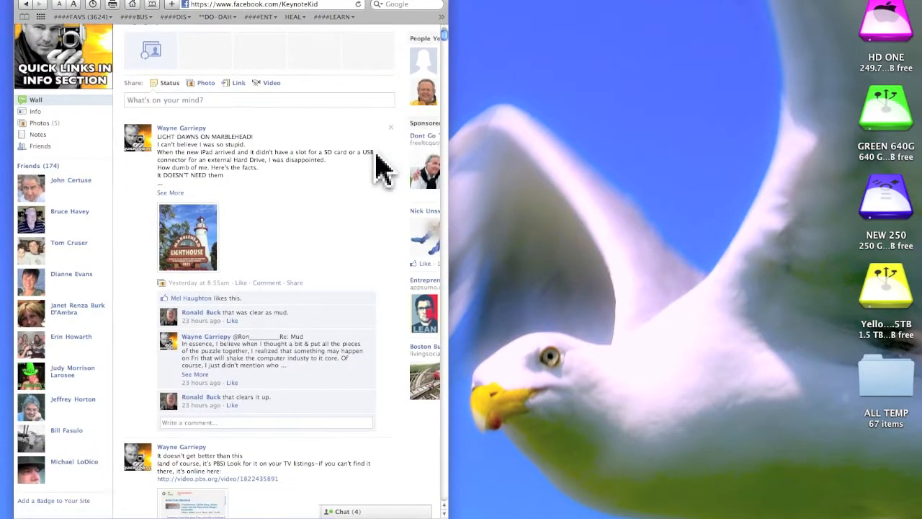
{"action": "scroll", "coordinate": [382, 173], "scroll_direction": "down", "scroll_amount": 2}
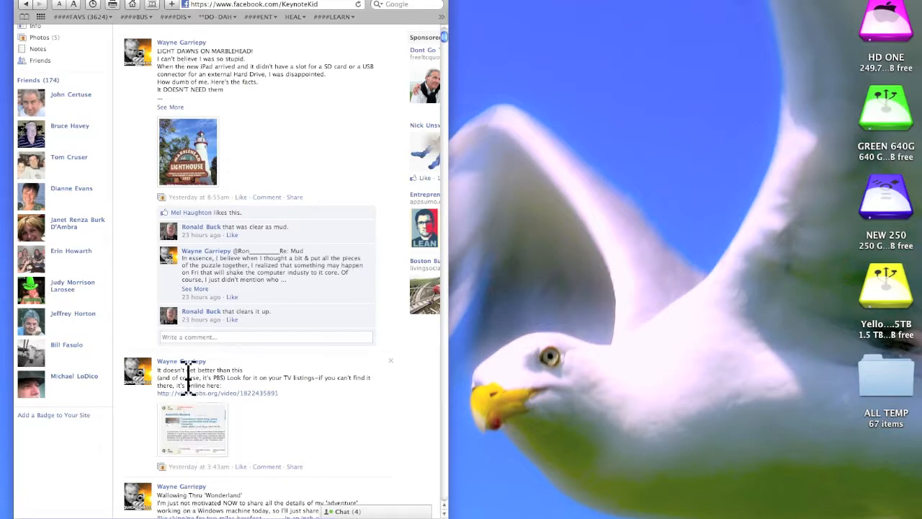
{"action": "scroll", "coordinate": [339, 411], "scroll_direction": "down", "scroll_amount": 5}
{"action": "scroll", "coordinate": [339, 414], "scroll_direction": "up", "scroll_amount": 8}
{"action": "scroll", "coordinate": [339, 414], "scroll_direction": "up", "scroll_amount": 2}
{"action": "scroll", "coordinate": [339, 414], "scroll_direction": "down", "scroll_amount": 1}
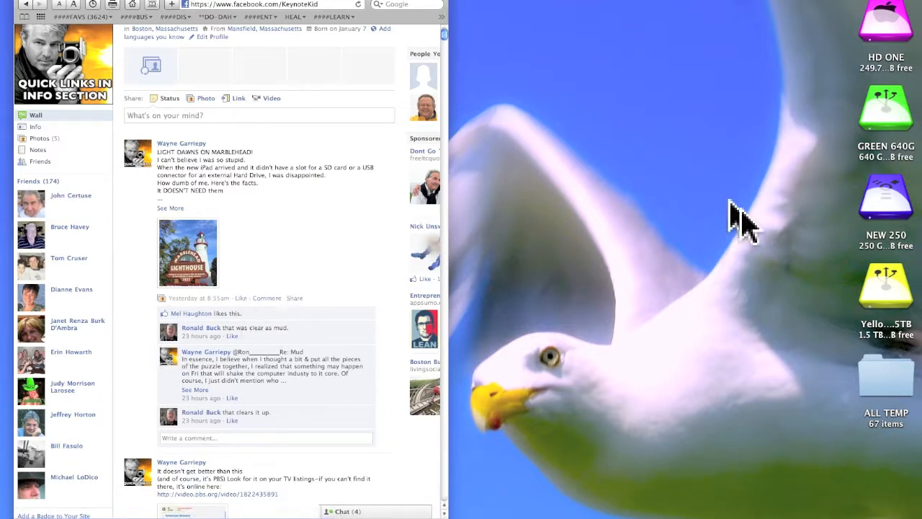
Launch TextEdit from the TEXT stack in the Dock to get a blank document.
{"action": "mouse_move", "coordinate": [749, 516]}
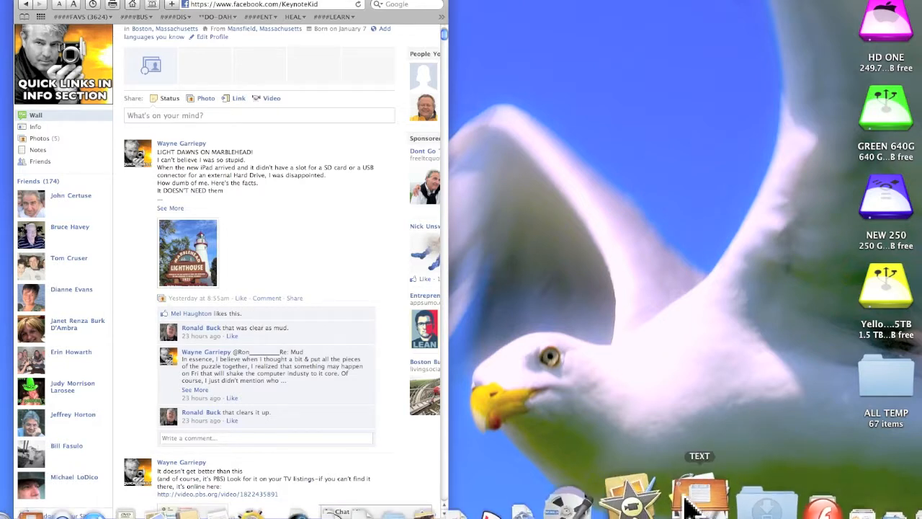
{"action": "right_click", "coordinate": [688, 504]}
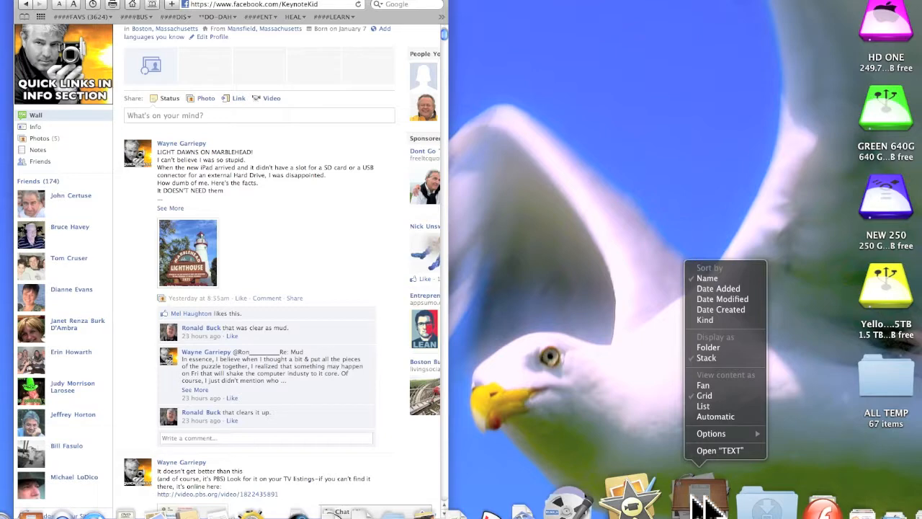
{"action": "left_click", "coordinate": [833, 469]}
{"action": "left_click", "coordinate": [692, 508]}
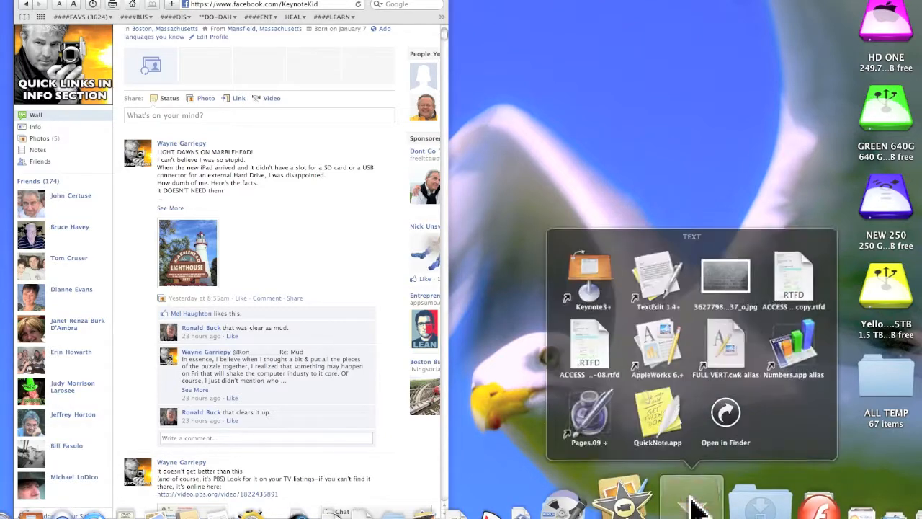
{"action": "left_click", "coordinate": [635, 248]}
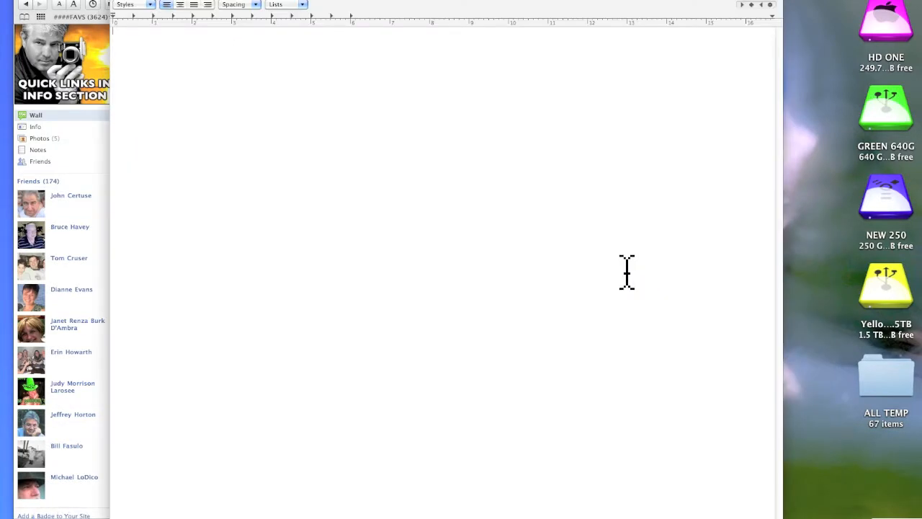
Narrow the blank document window, place it beside the browser window, and add an empty line at its start.
{"action": "left_click_drag", "start_coordinate": [781, 516], "coordinate": [446, 517]}
{"action": "left_click_drag", "start_coordinate": [196, 3], "coordinate": [543, 3]}
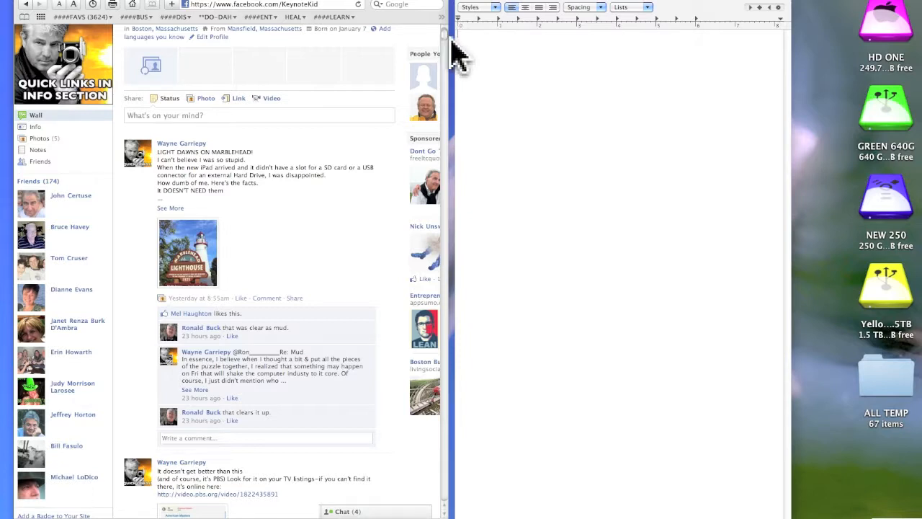
{"action": "key", "text": "Return"}
{"action": "type", "text": "S"}
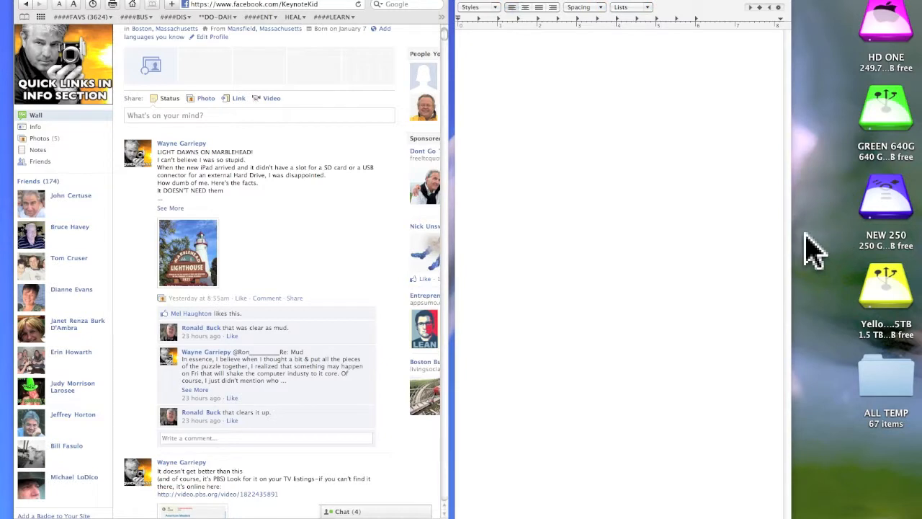
Capture a 507 × 594 pixel screenshot of the "LIGHT DAWNS ON MARBLEHEAD!" post including its comments.
{"action": "key", "text": "super+shift+4"}
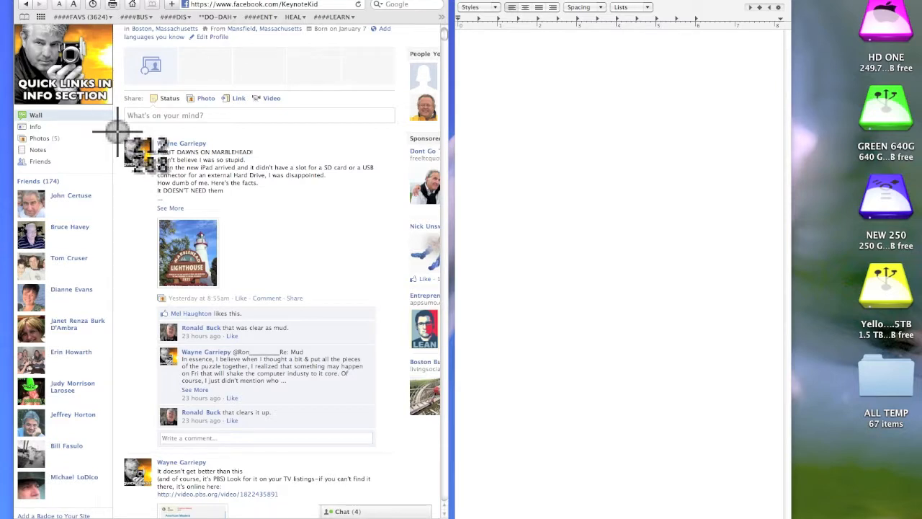
{"action": "left_click_drag", "start_coordinate": [117, 131], "coordinate": [395, 459]}
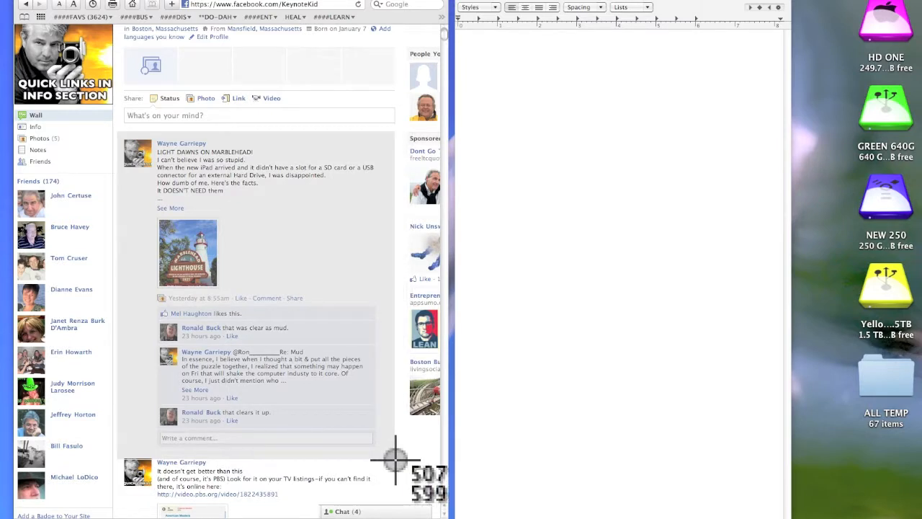
{"action": "left_click_drag", "start_coordinate": [395, 460], "coordinate": [395, 456]}
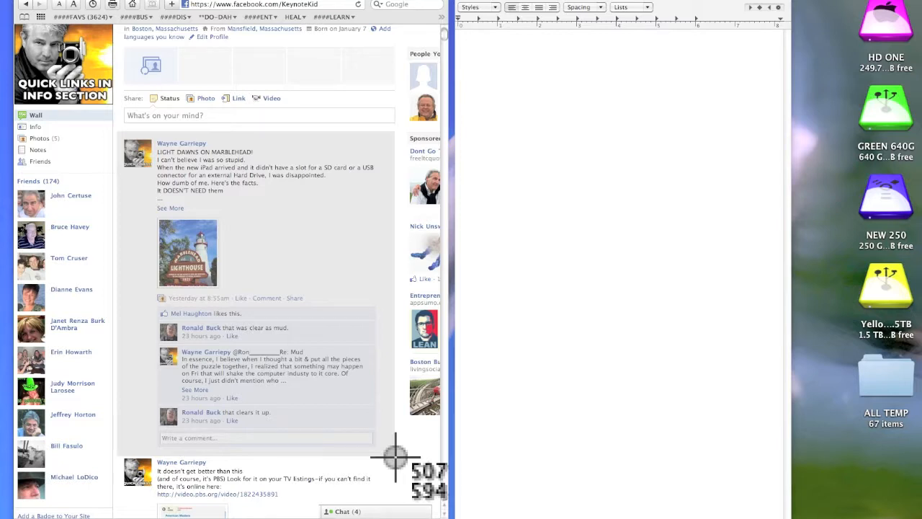
{"action": "left_click_drag", "start_coordinate": [394, 456], "coordinate": [395, 459]}
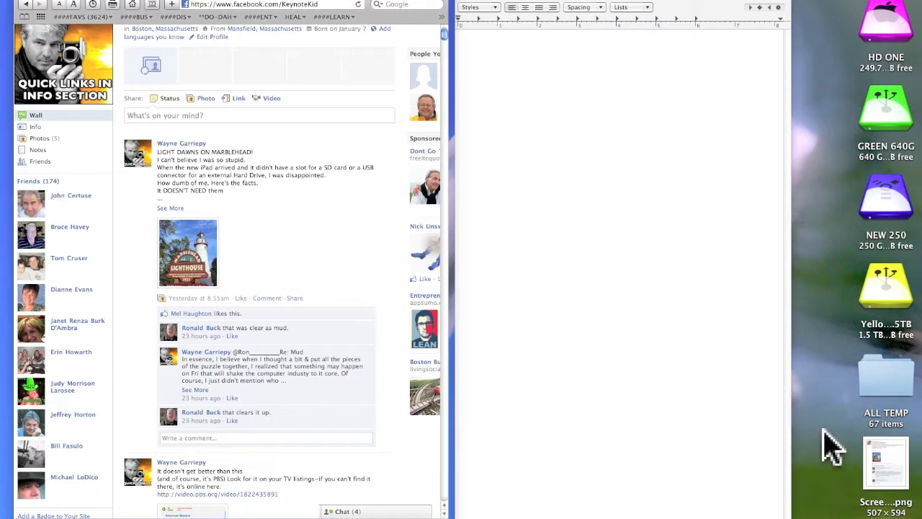
Open the new screenshot file from the desktop, compare it beside the original post, and close it.
{"action": "double_click", "coordinate": [885, 461]}
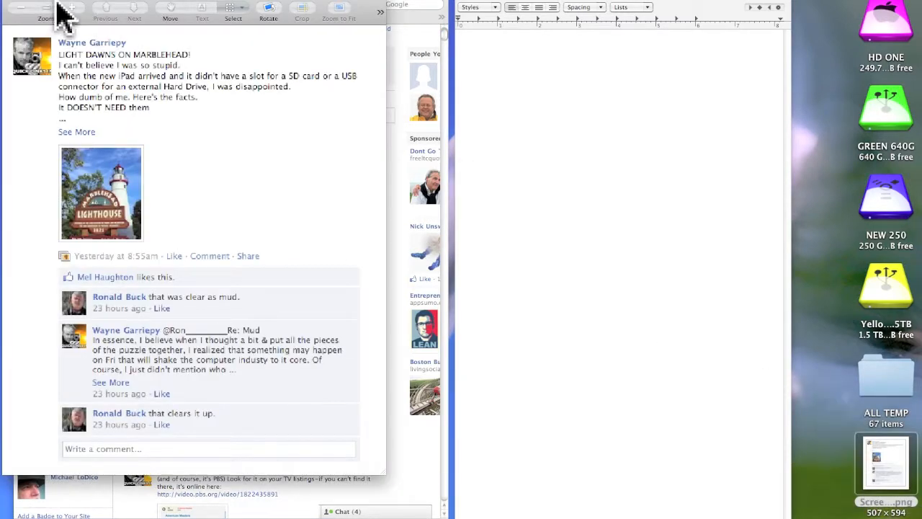
{"action": "left_click_drag", "start_coordinate": [64, 16], "coordinate": [509, 53]}
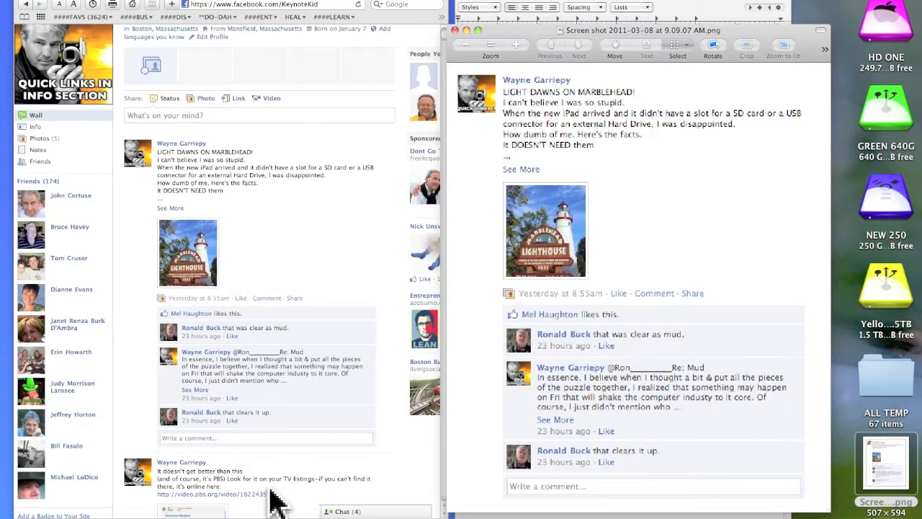
{"action": "left_click", "coordinate": [455, 30]}
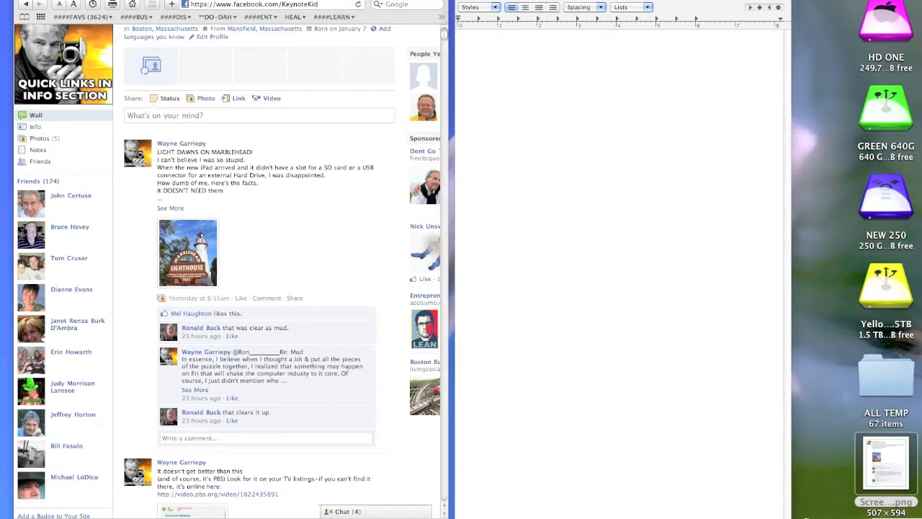
Widen the document window slightly and insert the post's screenshot file from the desktop into the document.
{"action": "left_click_drag", "start_coordinate": [789, 518], "coordinate": [793, 518]}
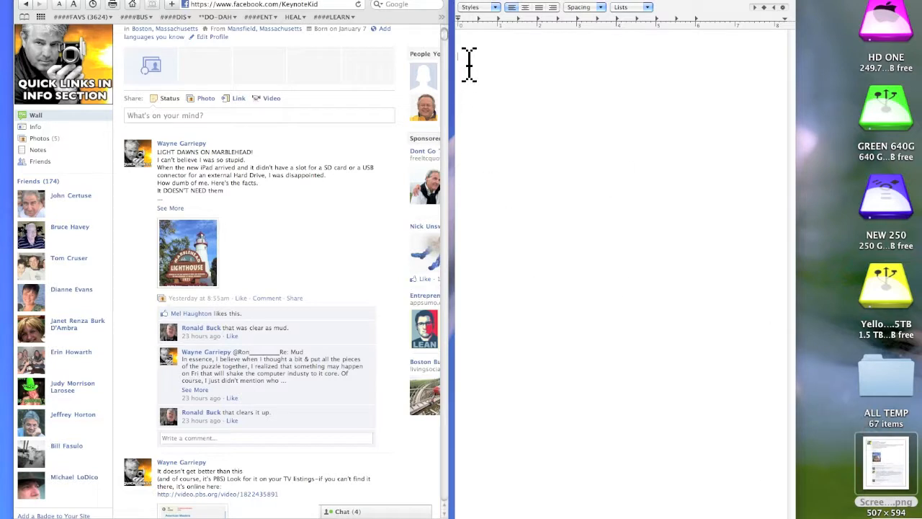
{"action": "left_click_drag", "start_coordinate": [877, 459], "coordinate": [637, 328]}
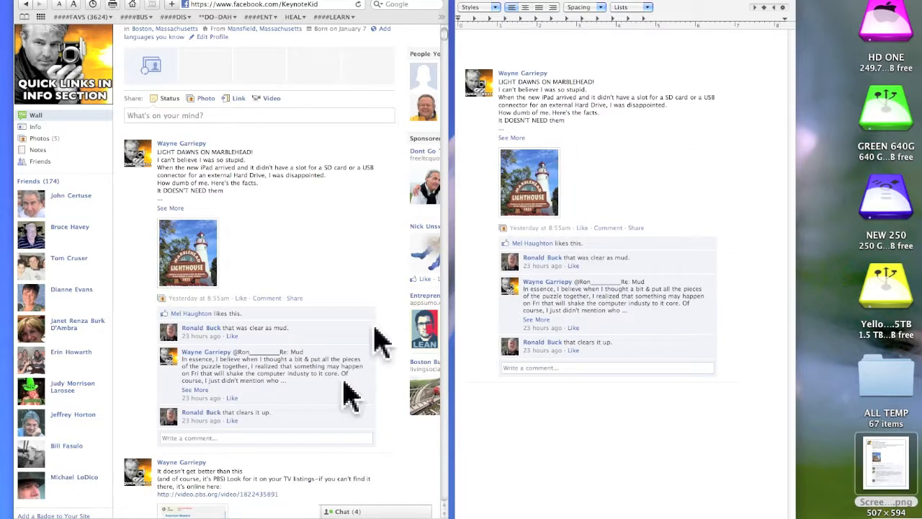
Move the used screenshot file to the Trash and capture a 505 × 691 pixel screenshot of the next two wall posts.
{"action": "right_click", "coordinate": [875, 468]}
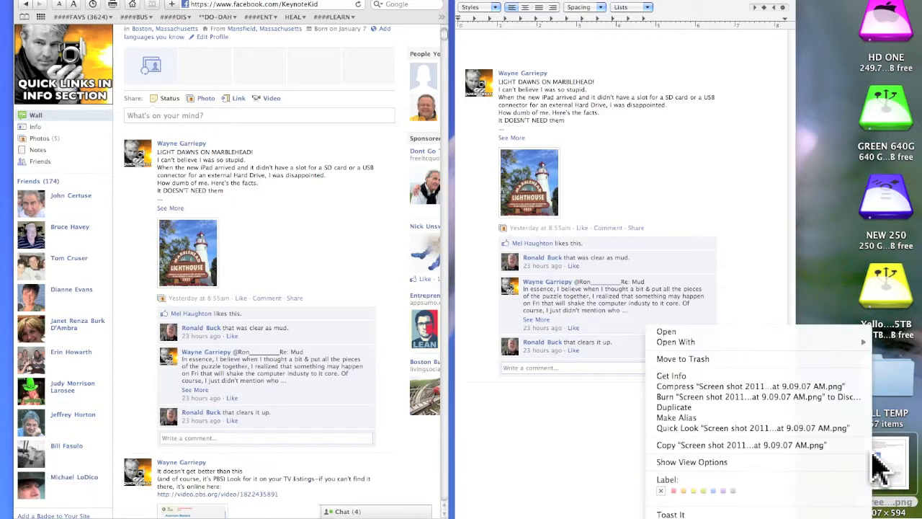
{"action": "left_click", "coordinate": [706, 360]}
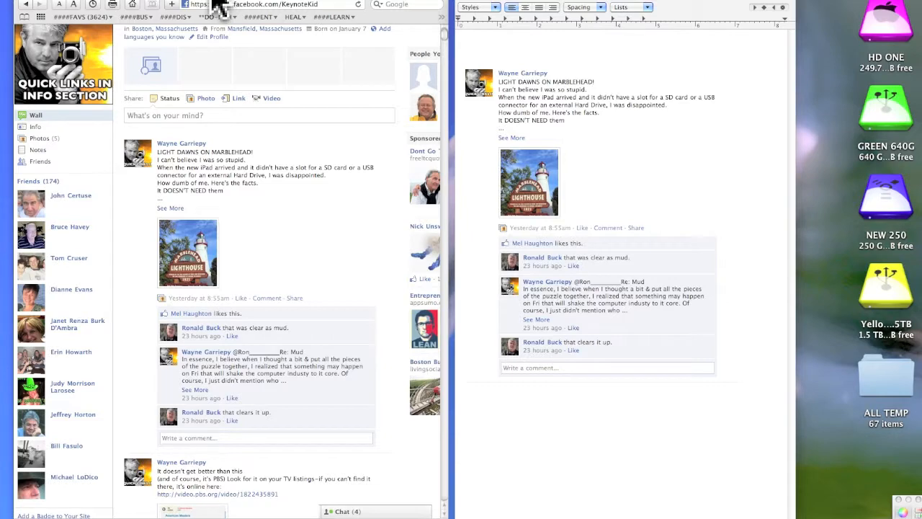
{"action": "scroll", "coordinate": [391, 247], "scroll_direction": "down", "scroll_amount": 10}
{"action": "scroll", "coordinate": [342, 255], "scroll_direction": "down", "scroll_amount": 2}
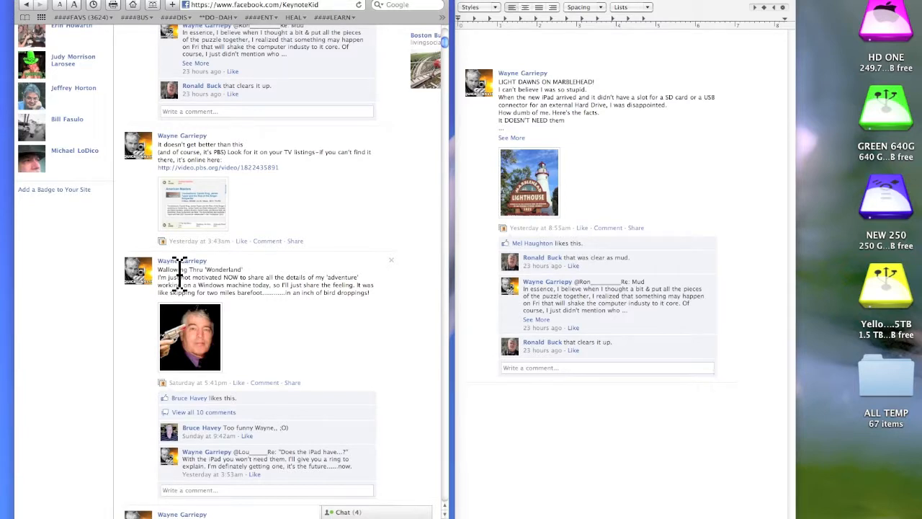
{"action": "key", "text": "super+shift+4"}
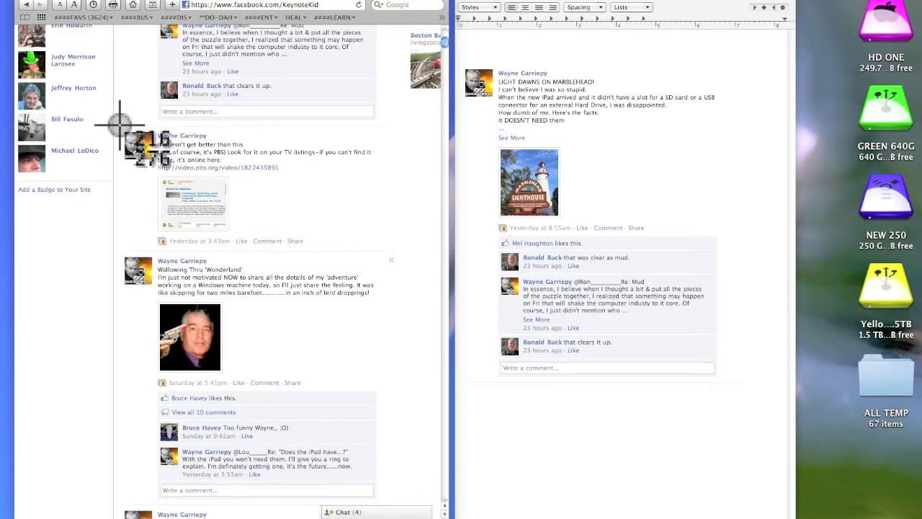
{"action": "left_click_drag", "start_coordinate": [119, 124], "coordinate": [396, 503]}
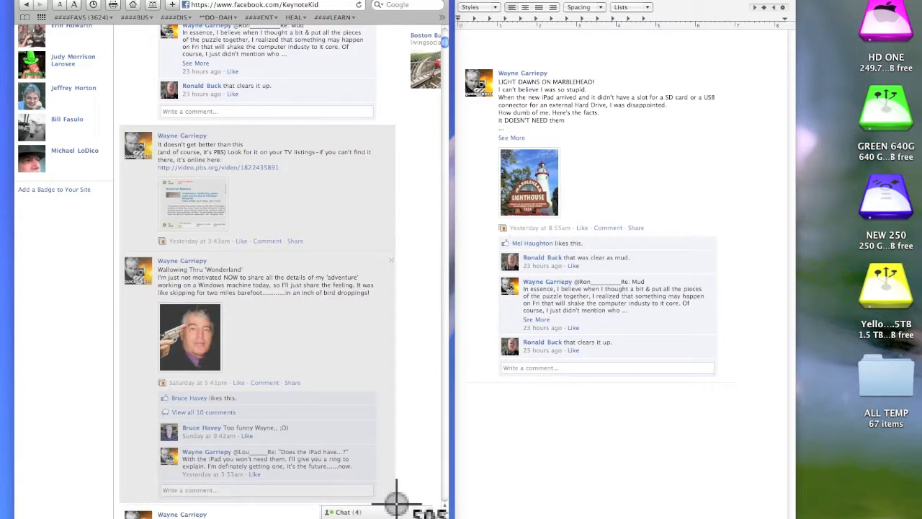
{"action": "left_click_drag", "start_coordinate": [396, 502], "coordinate": [397, 503]}
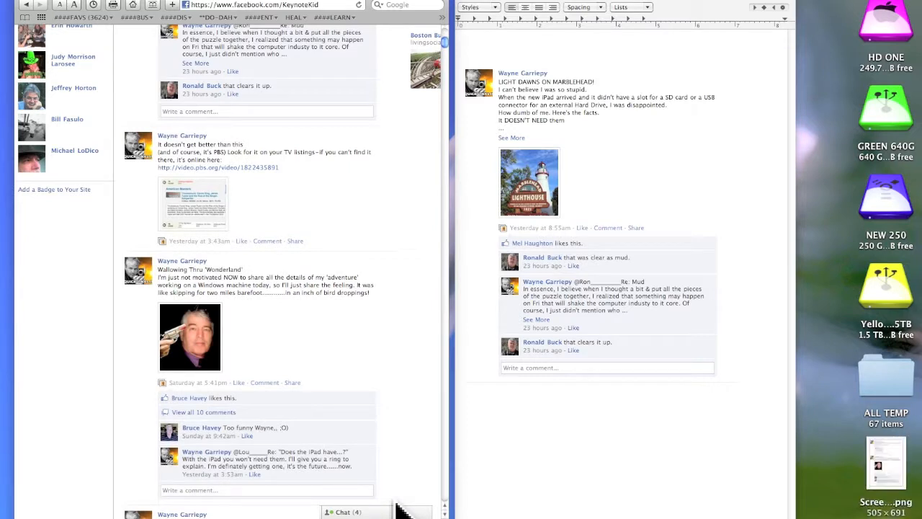
Insert the new screenshot file from the desktop on a new line below the first post's image in the document.
{"action": "left_click", "coordinate": [899, 485]}
{"action": "left_click", "coordinate": [580, 429]}
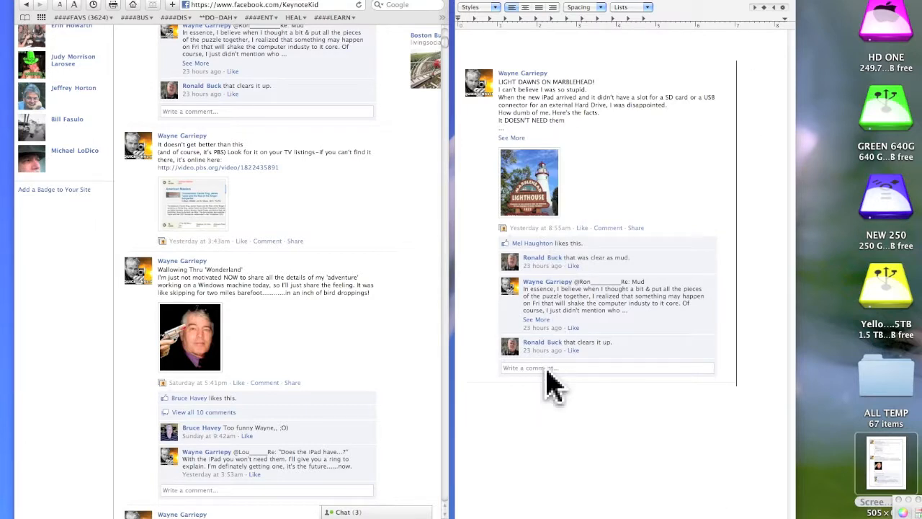
{"action": "left_click", "coordinate": [513, 6]}
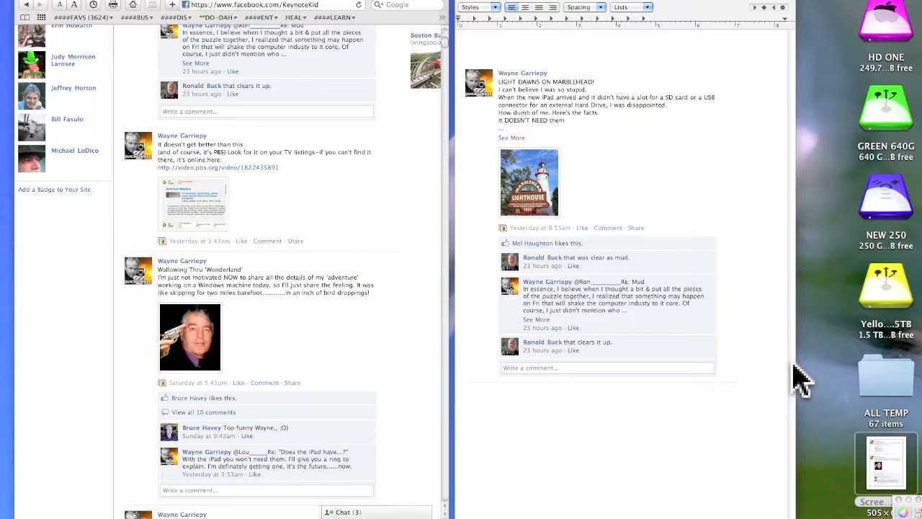
{"action": "key", "text": "Return"}
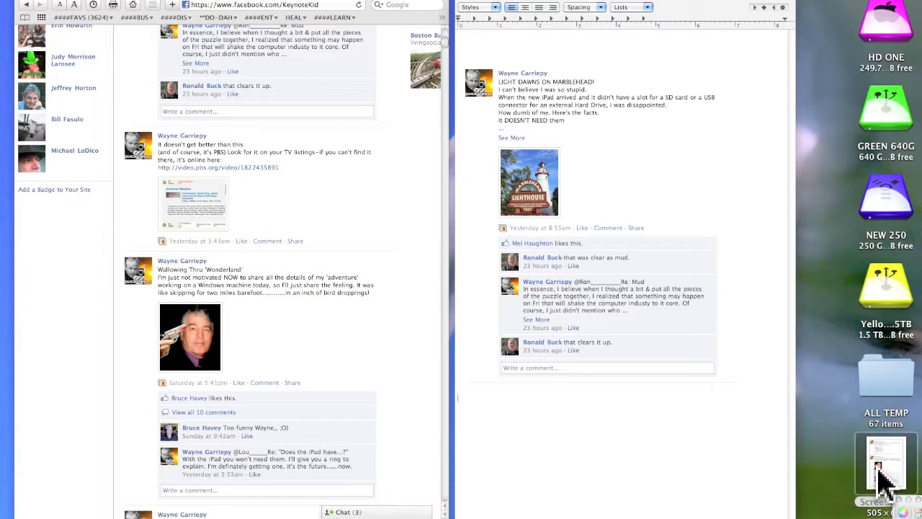
{"action": "left_click_drag", "start_coordinate": [900, 477], "coordinate": [659, 514]}
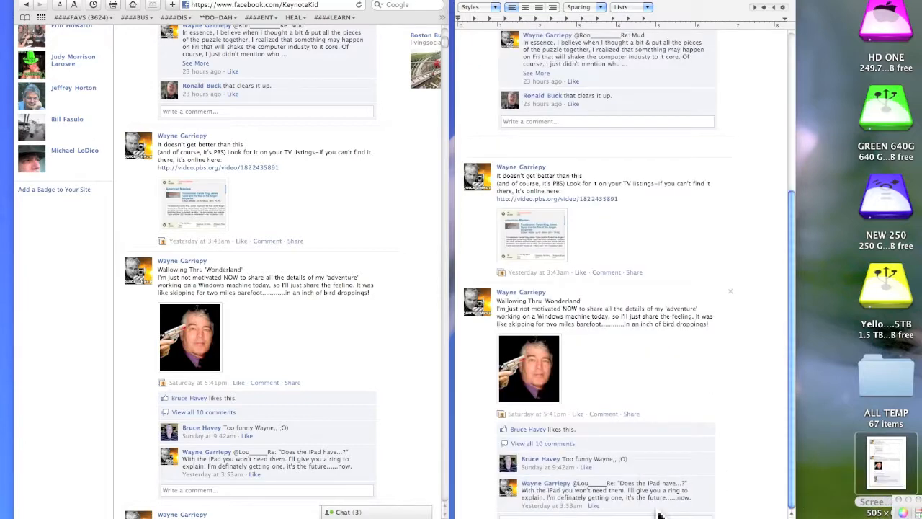
Shift the document window slightly away from the browser and enter the title "2011 Year of Posts" on the document's empty first line.
{"action": "scroll", "coordinate": [330, 291], "scroll_direction": "up", "scroll_amount": 1}
{"action": "scroll", "coordinate": [640, 323], "scroll_direction": "up", "scroll_amount": 2}
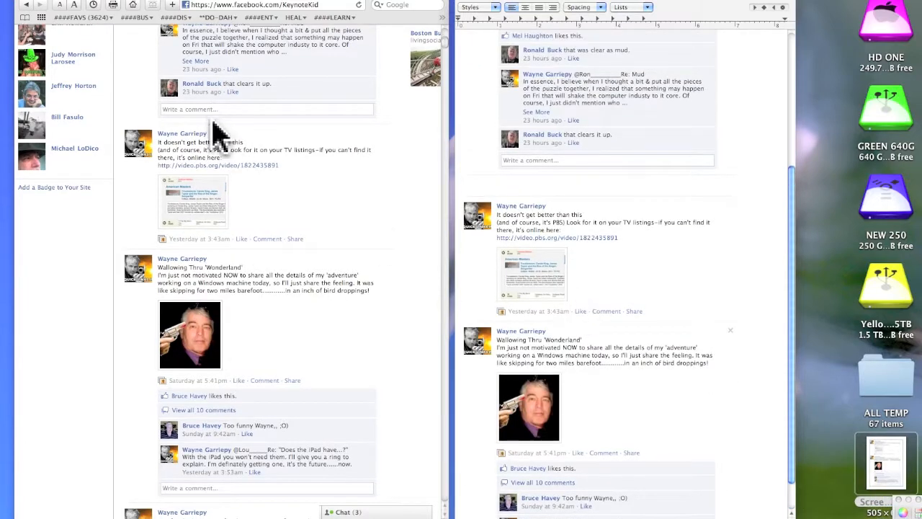
{"action": "scroll", "coordinate": [238, 188], "scroll_direction": "up", "scroll_amount": 3}
{"action": "scroll", "coordinate": [253, 227], "scroll_direction": "up", "scroll_amount": 5}
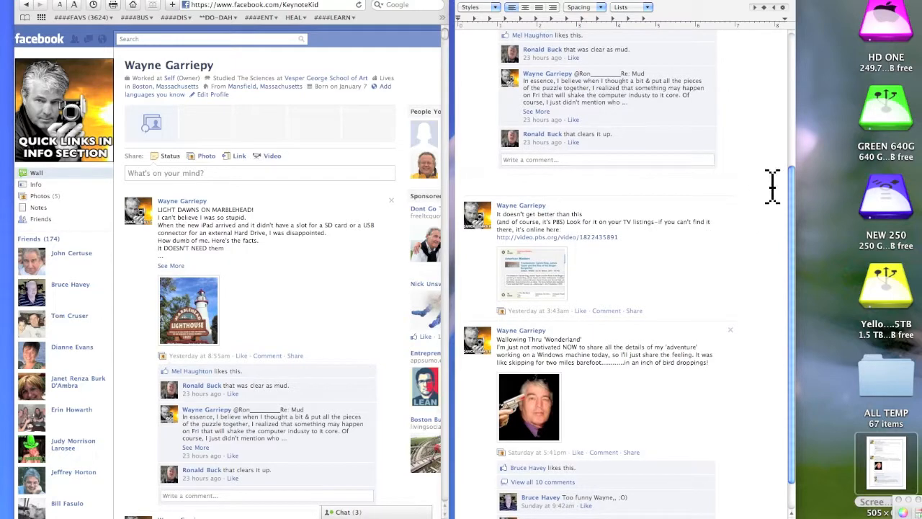
{"action": "left_click_drag", "start_coordinate": [797, 175], "coordinate": [827, 1]}
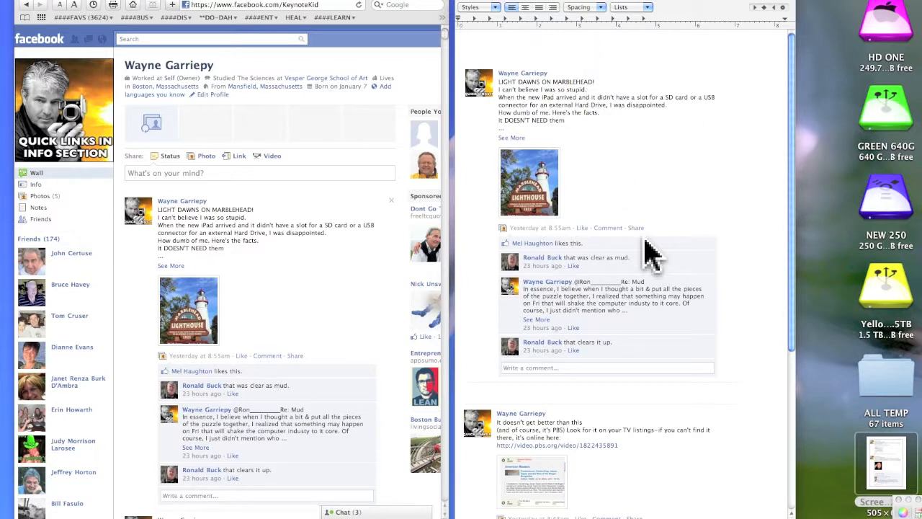
{"action": "left_click_drag", "start_coordinate": [616, 2], "coordinate": [632, 9]}
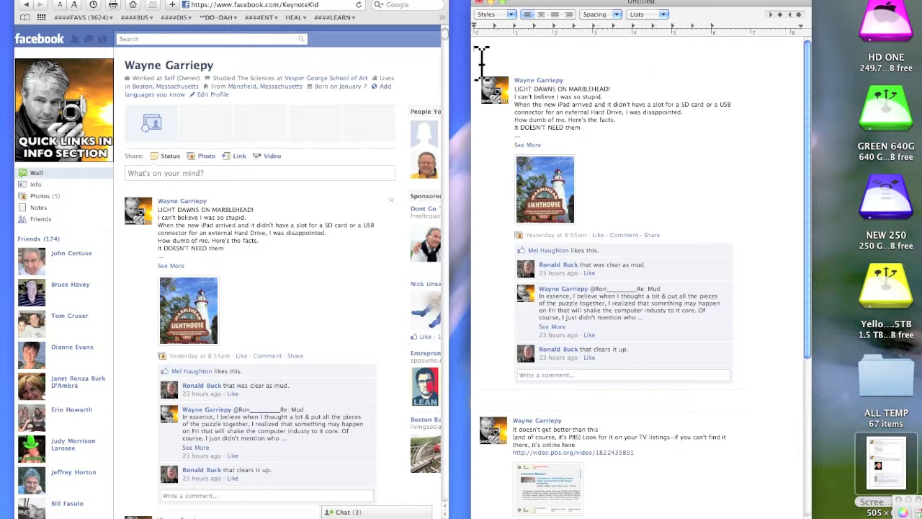
{"action": "type", "text": "@"}
Select the title "2011 Year of Posts" and enlarge its text repeatedly until it forms a large heading.
{"action": "left_click_drag", "start_coordinate": [537, 55], "coordinate": [464, 55]}
{"action": "left_click_drag", "start_coordinate": [545, 59], "coordinate": [469, 55]}
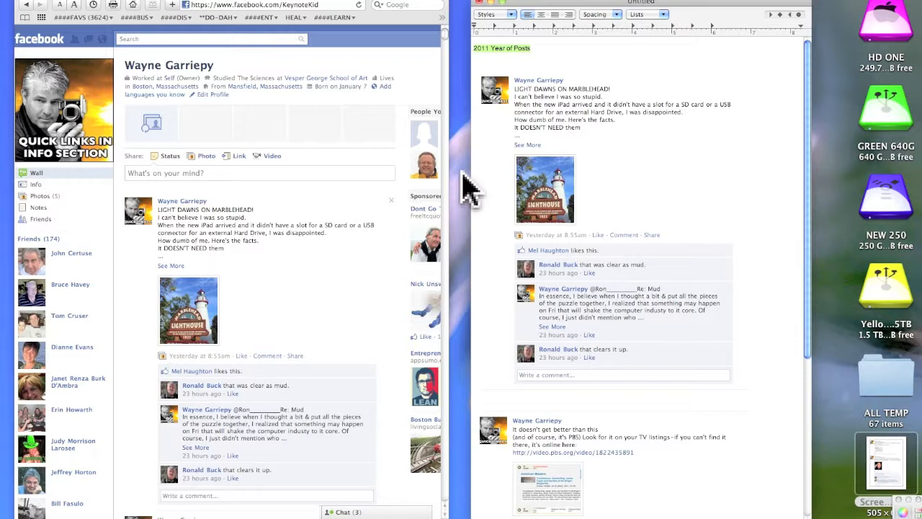
{"action": "key", "text": "super+plus"}
{"action": "key", "text": "super+plus"}
{"action": "key", "text": "super+plus"}
{"action": "key", "text": "super+plus"}
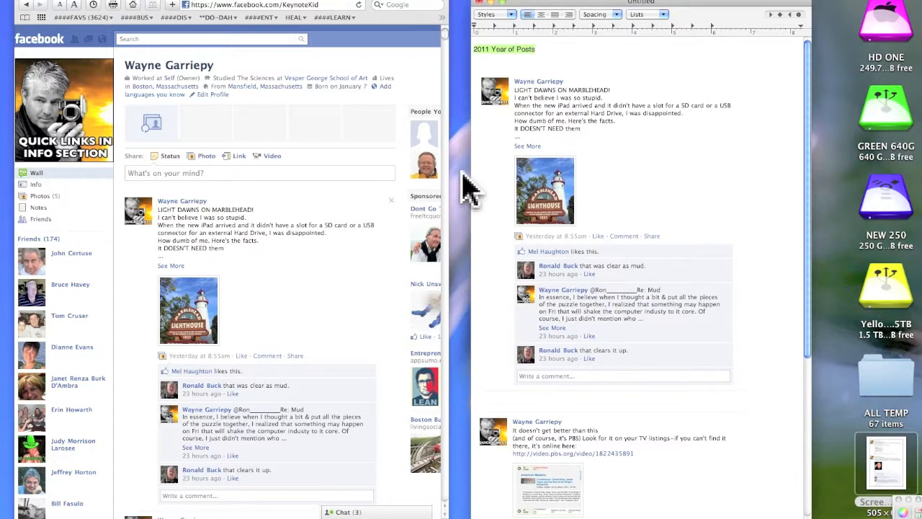
{"action": "key", "text": "super+plus"}
{"action": "key", "text": "super+plus"}
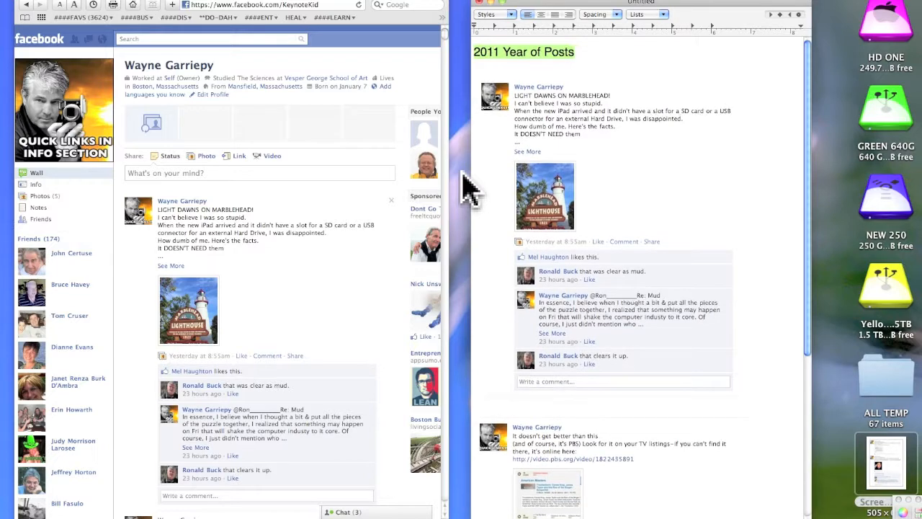
{"action": "key", "text": "super+plus"}
{"action": "key", "text": "super+plus"}
{"action": "key", "text": "super+plus"}
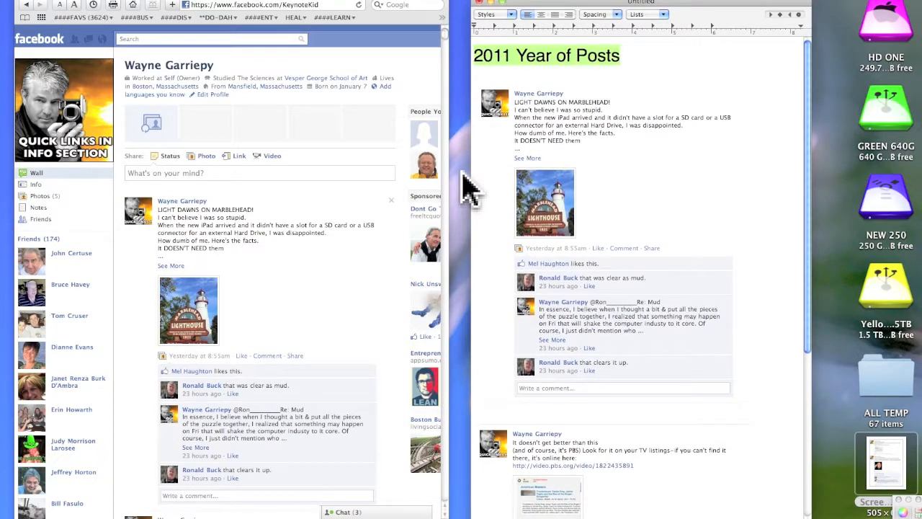
{"action": "key", "text": "super+plus"}
{"action": "key", "text": "super+plus"}
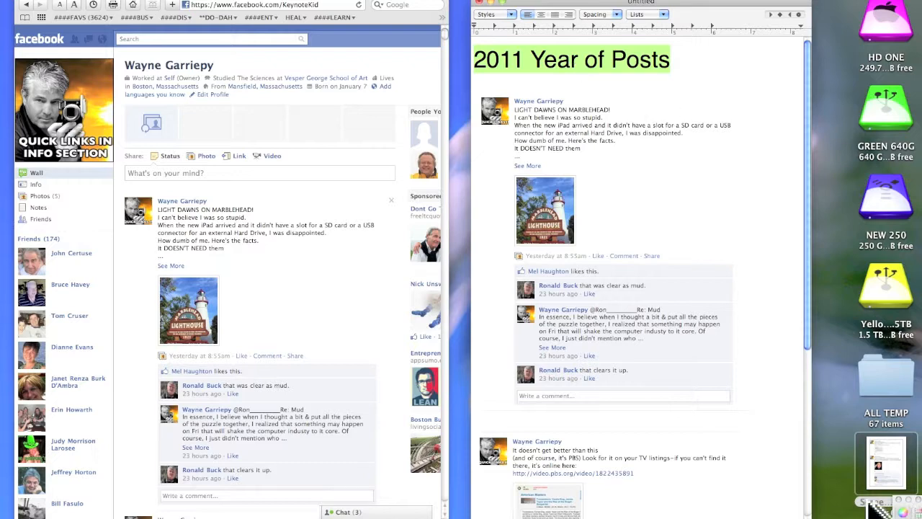
Color the title text red with the color picker, deselect it, and move the picker out of the way.
{"action": "key", "text": "super+shift+c"}
{"action": "left_click_drag", "start_coordinate": [496, 349], "coordinate": [241, 149]}
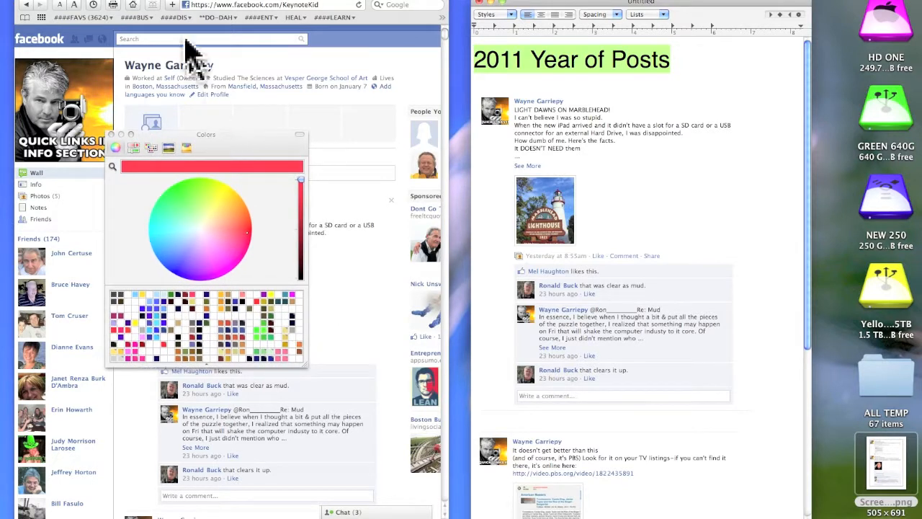
{"action": "left_click", "coordinate": [148, 0]}
{"action": "mouse_move", "coordinate": [133, 6]}
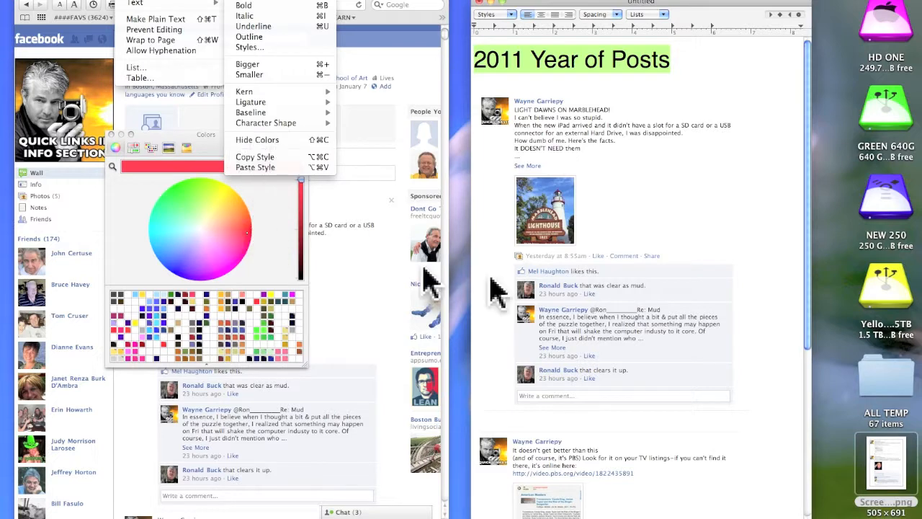
{"action": "left_click", "coordinate": [821, 160]}
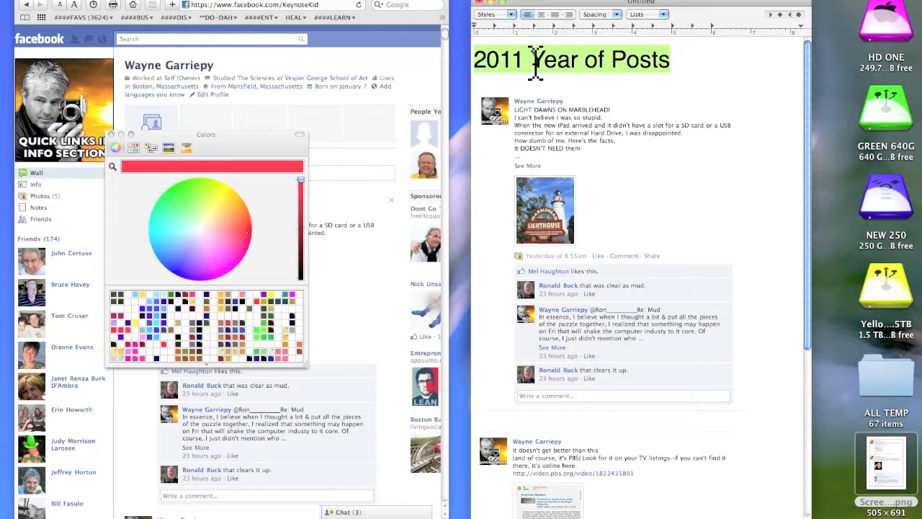
{"action": "left_click", "coordinate": [238, 169]}
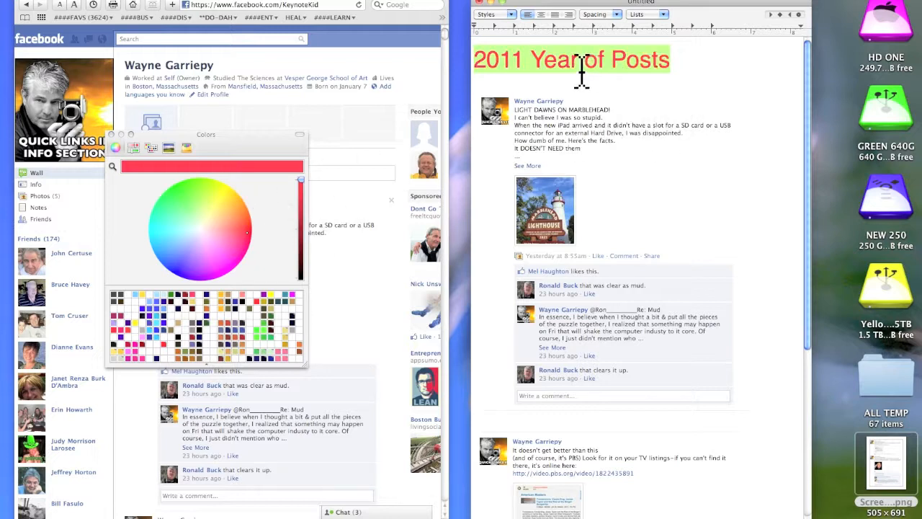
{"action": "left_click", "coordinate": [697, 74]}
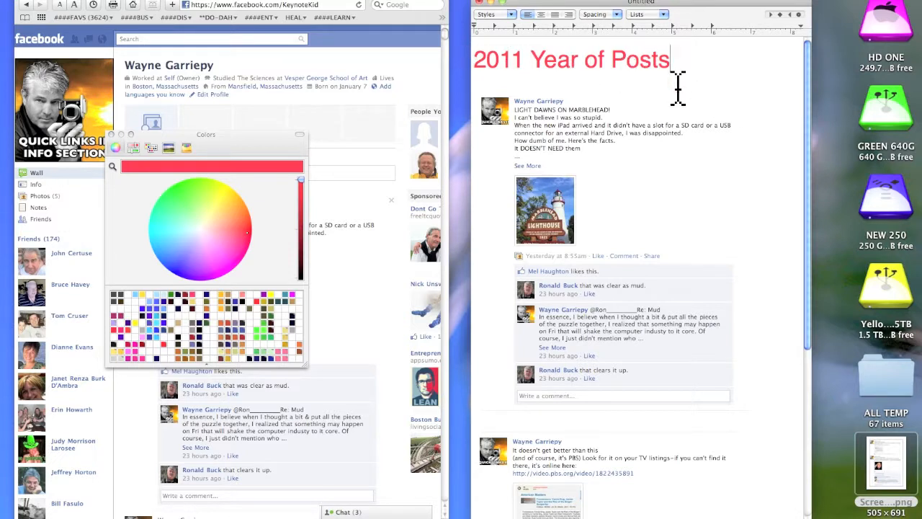
{"action": "scroll", "coordinate": [603, 157], "scroll_direction": "down", "scroll_amount": 1}
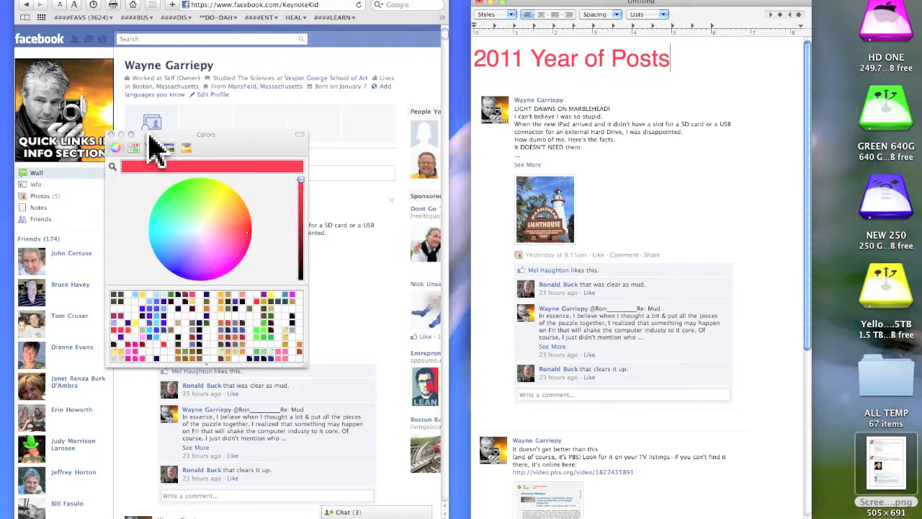
{"action": "left_click_drag", "start_coordinate": [147, 135], "coordinate": [921, 465]}
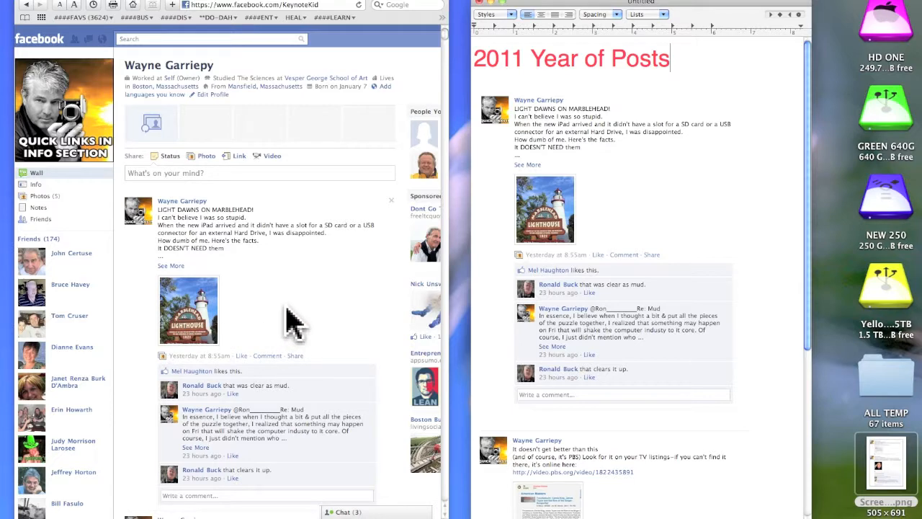
Open the lighthouse photo of the "LIGHT DAWNS ON MARBLEHEAD!" post in a new browser window.
{"action": "scroll", "coordinate": [281, 313], "scroll_direction": "down", "scroll_amount": 3}
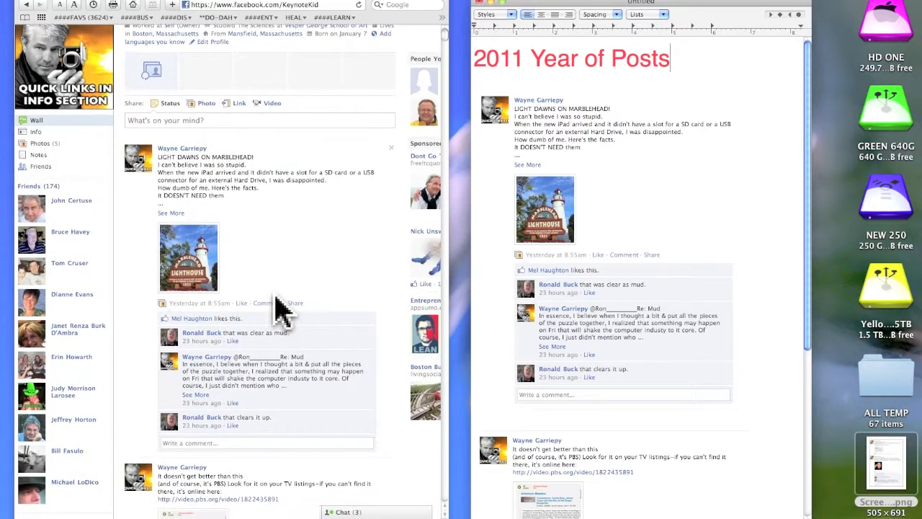
{"action": "right_click", "coordinate": [185, 259]}
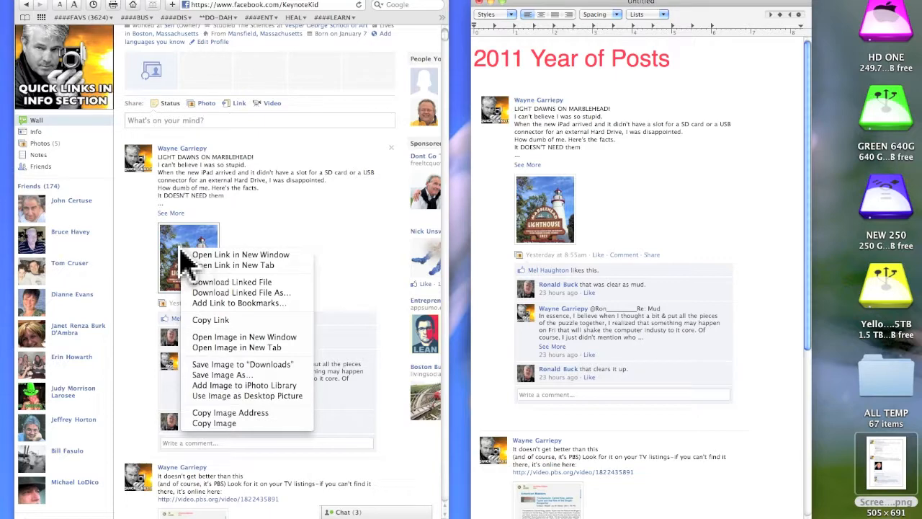
{"action": "left_click", "coordinate": [227, 255]}
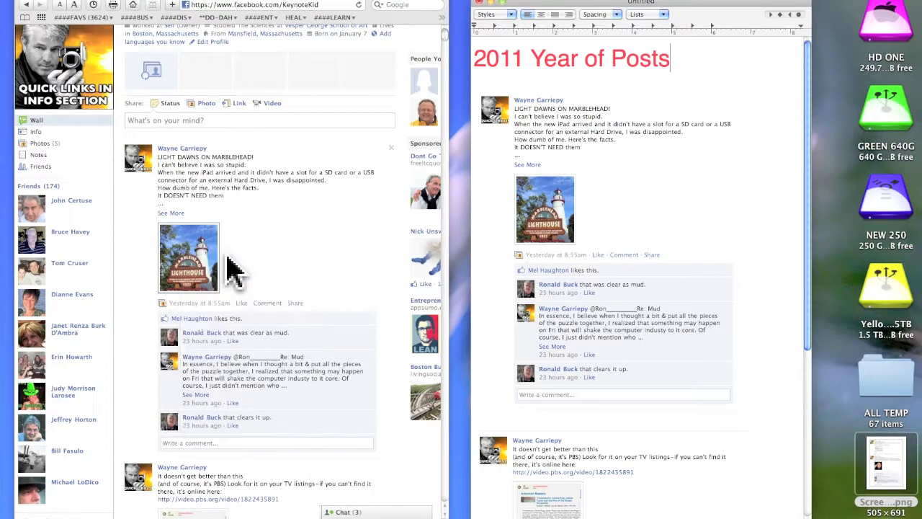
{"action": "left_click_drag", "start_coordinate": [171, 11], "coordinate": [287, 29]}
{"action": "scroll", "coordinate": [398, 364], "scroll_direction": "down", "scroll_amount": 10}
{"action": "scroll", "coordinate": [350, 432], "scroll_direction": "up", "scroll_amount": 10}
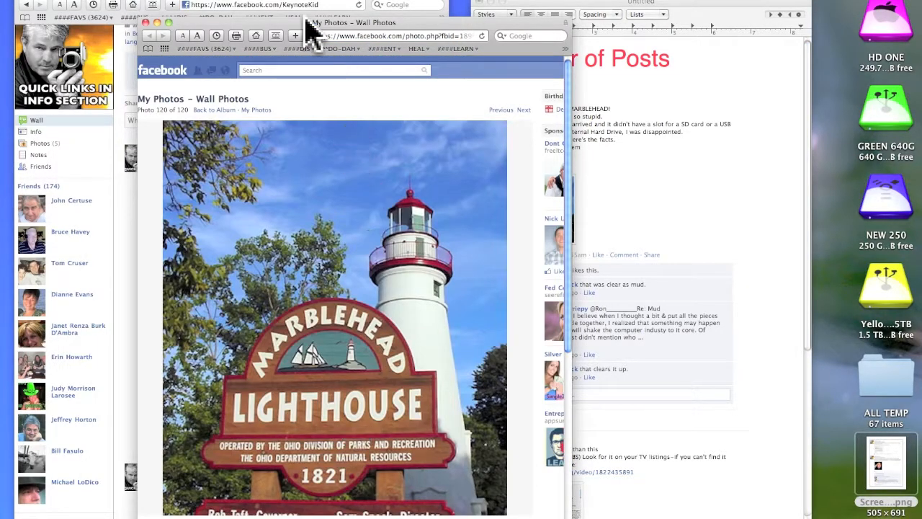
Widen and reposition the photo window to fit its full web address, and select the final "nf" of that address.
{"action": "left_click_drag", "start_coordinate": [275, 19], "coordinate": [132, 4]}
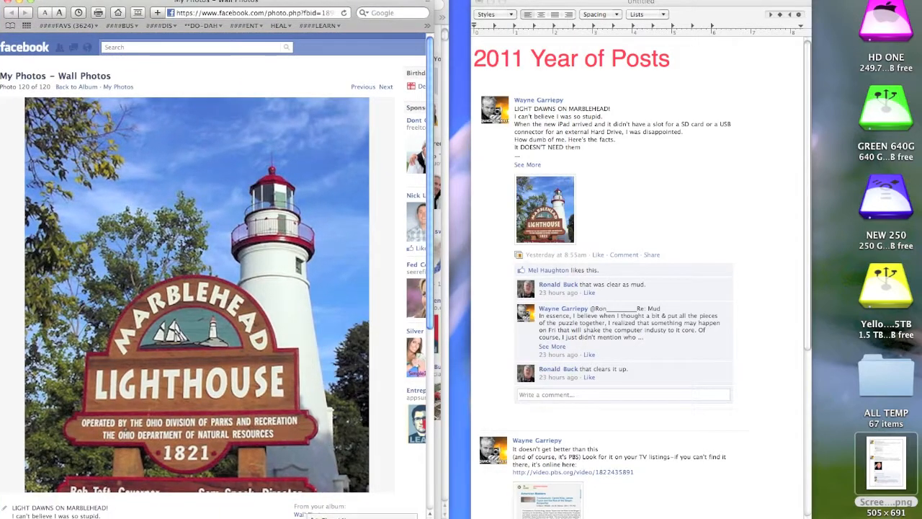
{"action": "left_click_drag", "start_coordinate": [432, 517], "coordinate": [886, 517]}
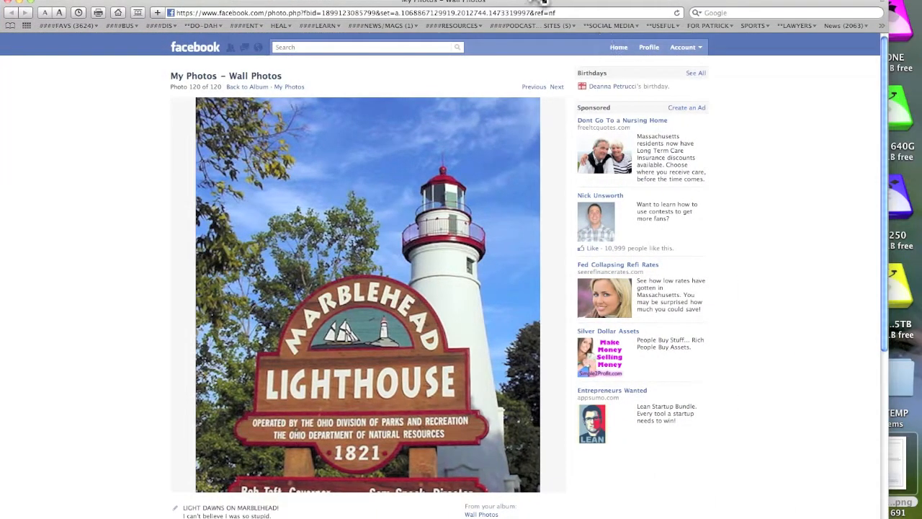
{"action": "left_click_drag", "start_coordinate": [539, 10], "coordinate": [483, 45]}
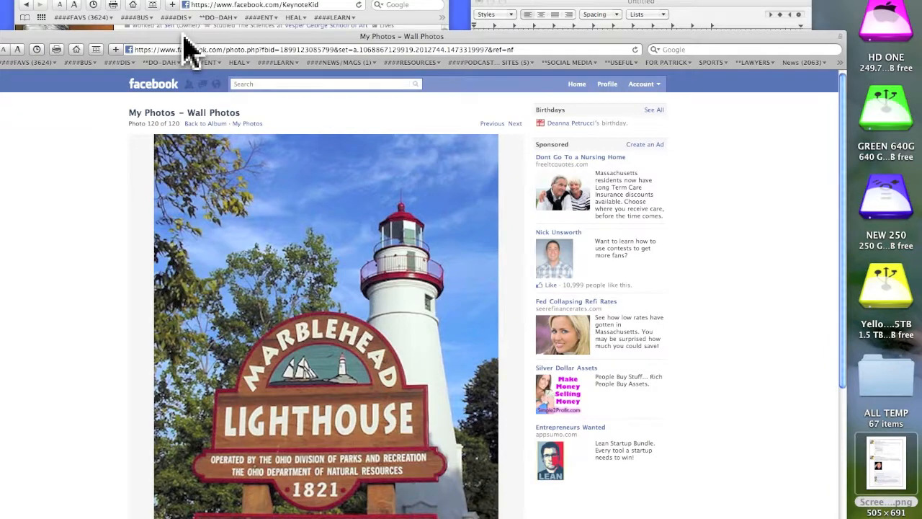
{"action": "left_click_drag", "start_coordinate": [181, 36], "coordinate": [225, 20]}
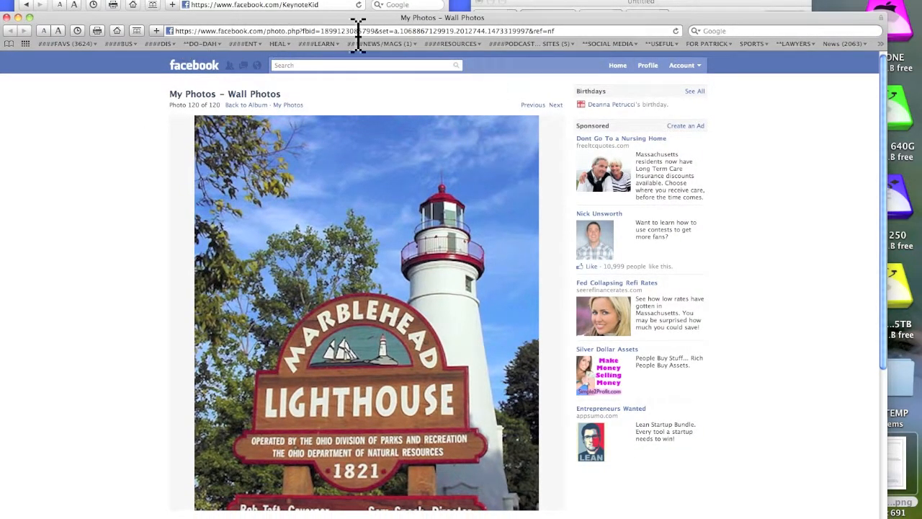
{"action": "left_click", "coordinate": [576, 31]}
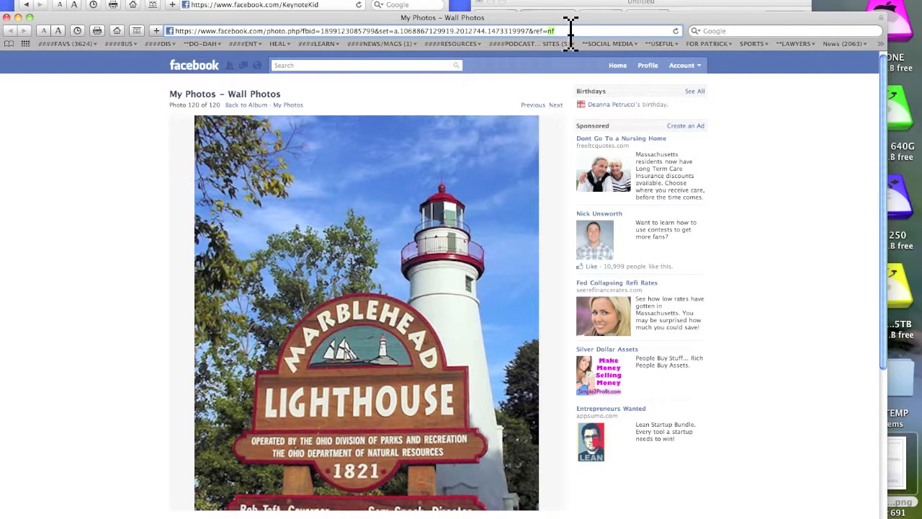
Copy the photo page's full web address and paste it on a new line below the "LIGHT DAWNS ON MARBLEHEAD!" post in the TextEdit document.
{"action": "left_click_drag", "start_coordinate": [570, 31], "coordinate": [175, 31]}
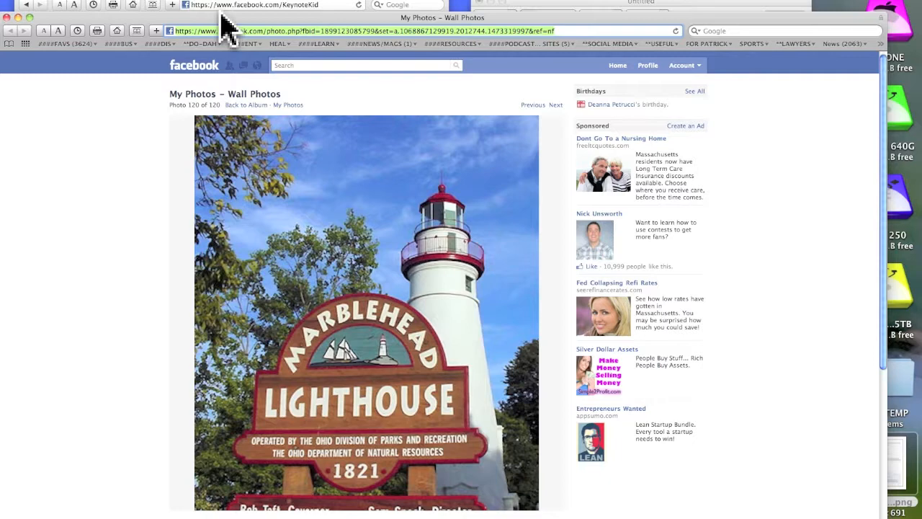
{"action": "left_click_drag", "start_coordinate": [221, 14], "coordinate": [921, 108]}
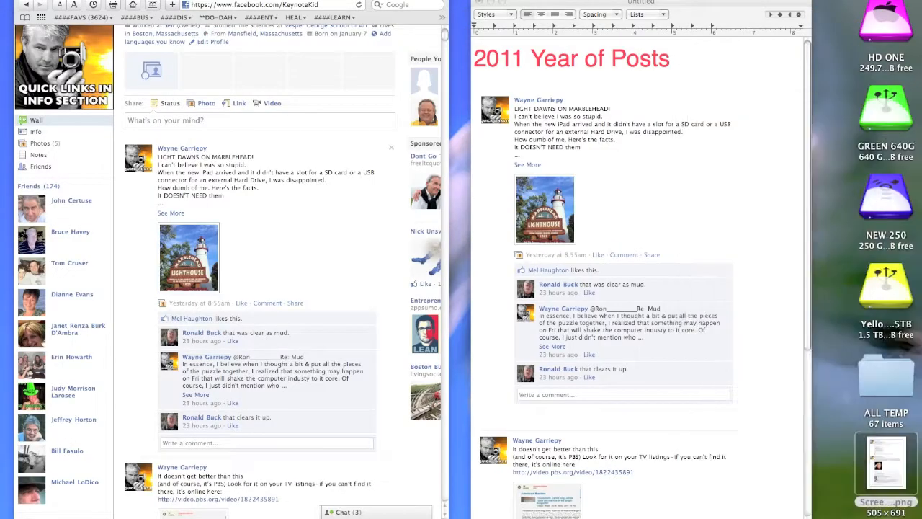
{"action": "left_click", "coordinate": [671, 192]}
{"action": "left_click", "coordinate": [765, 190]}
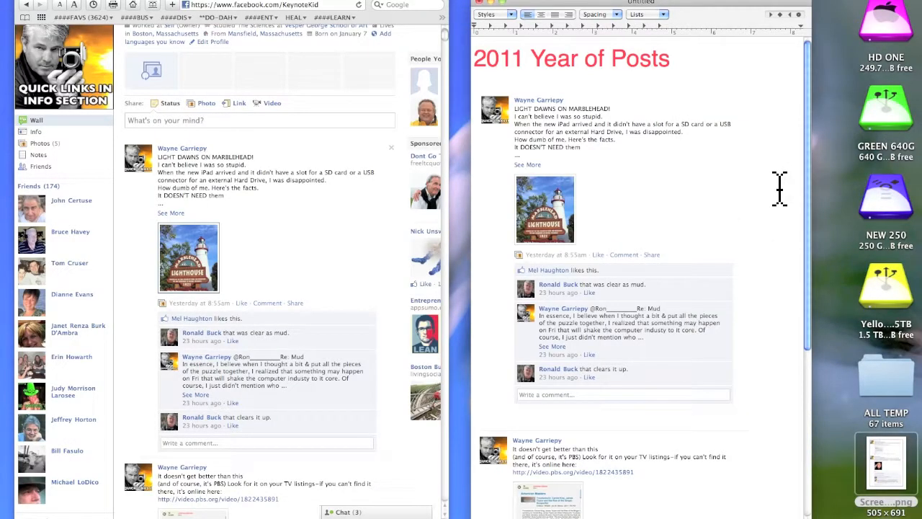
{"action": "key", "text": "Return"}
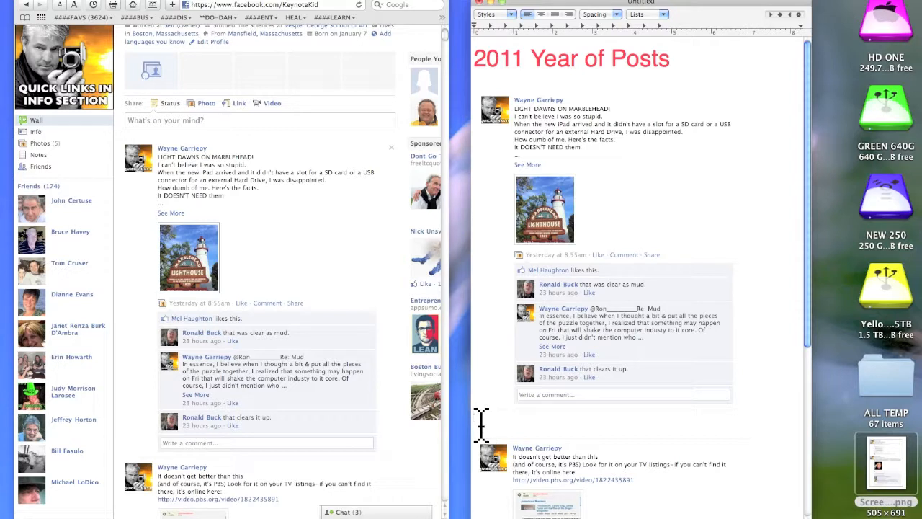
{"action": "key", "text": "super+v"}
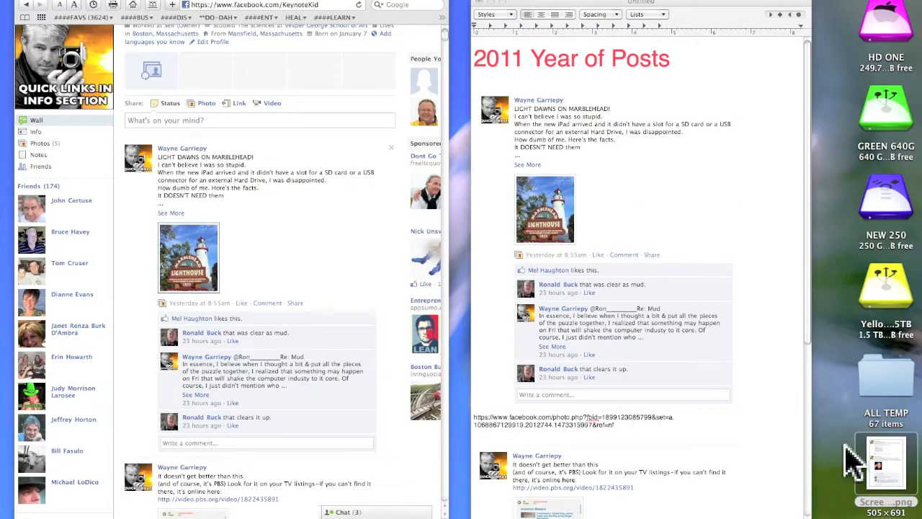
Turn the whole pasted photo address into a clickable link and deselect it.
{"action": "left_click", "coordinate": [669, 437]}
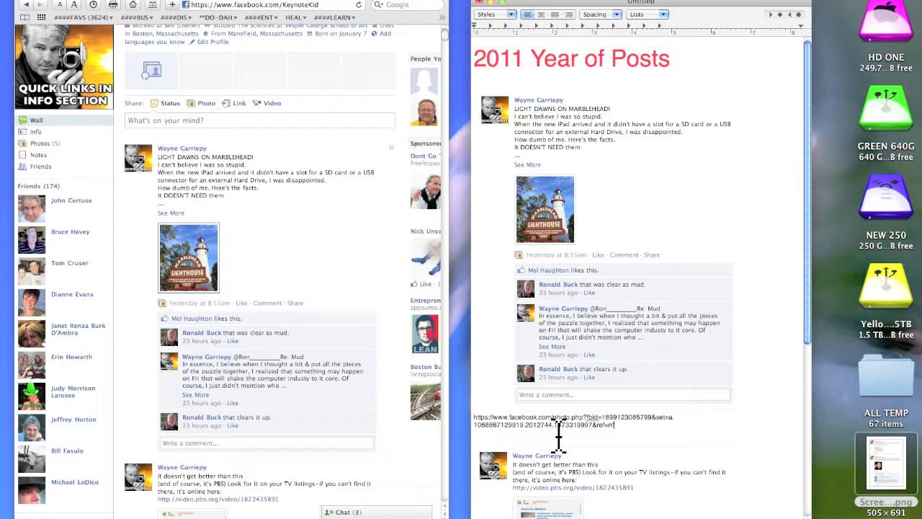
{"action": "left_click_drag", "start_coordinate": [583, 428], "coordinate": [493, 422]}
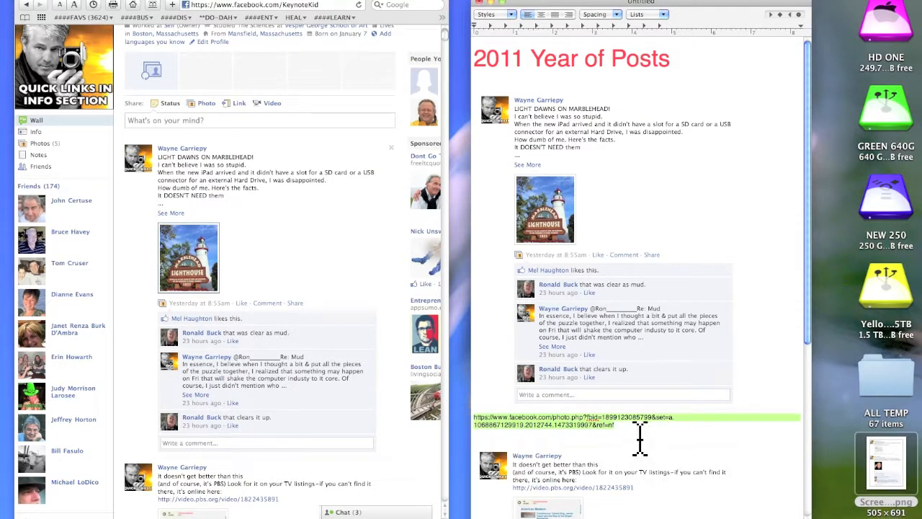
{"action": "right_click", "coordinate": [600, 421]}
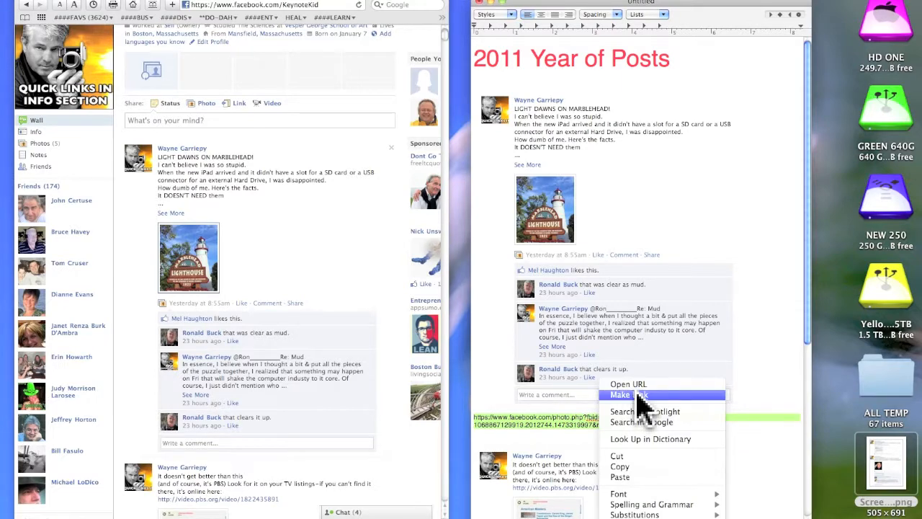
{"action": "left_click", "coordinate": [638, 394]}
{"action": "left_click", "coordinate": [592, 433]}
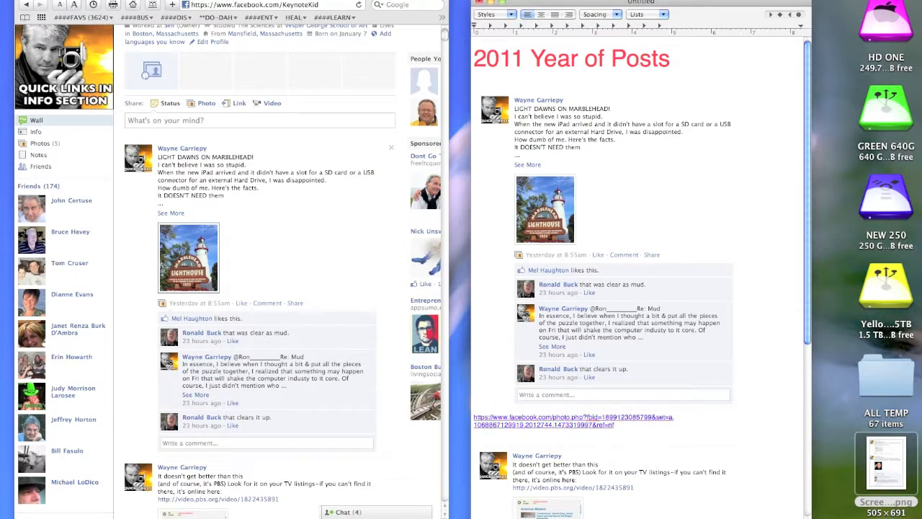
Test the new link by opening the lighthouse photo page from the document, and move the photo window out of the way.
{"action": "left_click_drag", "start_coordinate": [706, 192], "coordinate": [521, 306]}
{"action": "left_click_drag", "start_coordinate": [652, 317], "coordinate": [310, 518]}
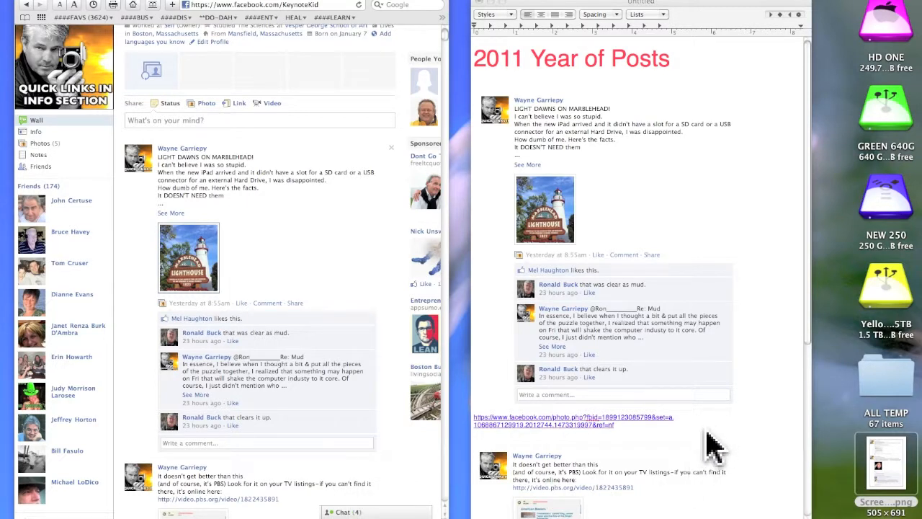
{"action": "left_click", "coordinate": [523, 417]}
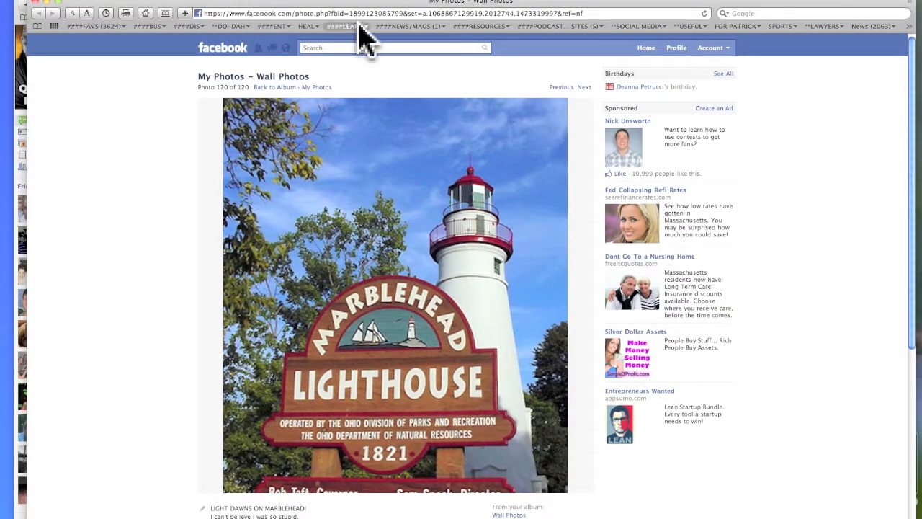
{"action": "left_click_drag", "start_coordinate": [354, 2], "coordinate": [876, 256]}
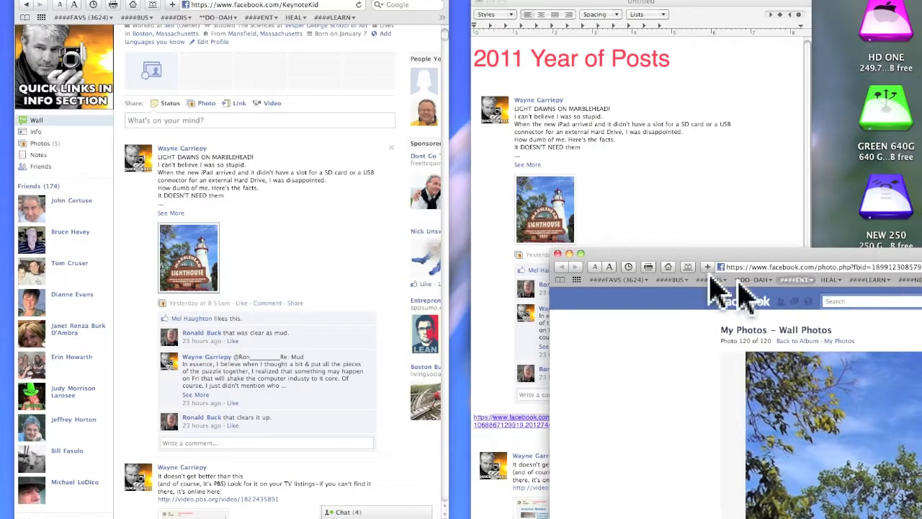
{"action": "left_click_drag", "start_coordinate": [610, 251], "coordinate": [921, 518]}
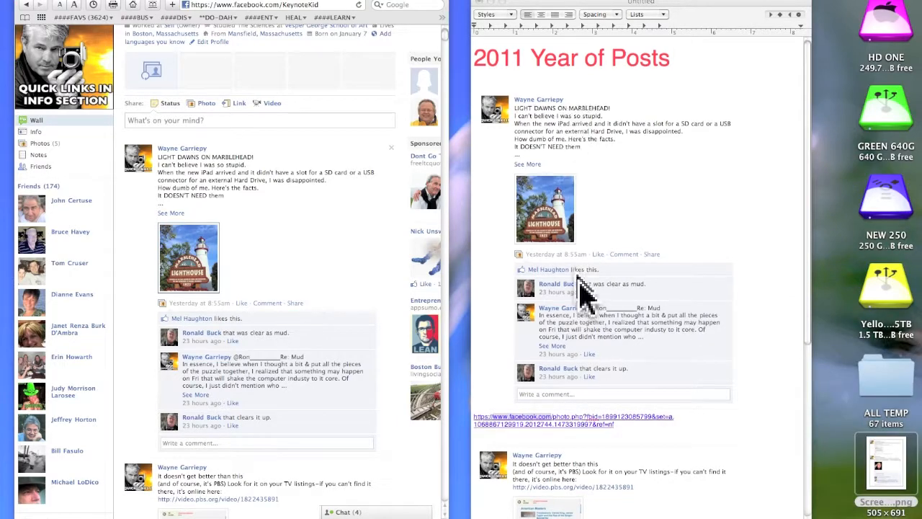
Shift the document window away from the browser window and shorten it so that its lower edge fits on screen.
{"action": "scroll", "coordinate": [589, 331], "scroll_direction": "down", "scroll_amount": 2}
{"action": "scroll", "coordinate": [562, 137], "scroll_direction": "down", "scroll_amount": 2}
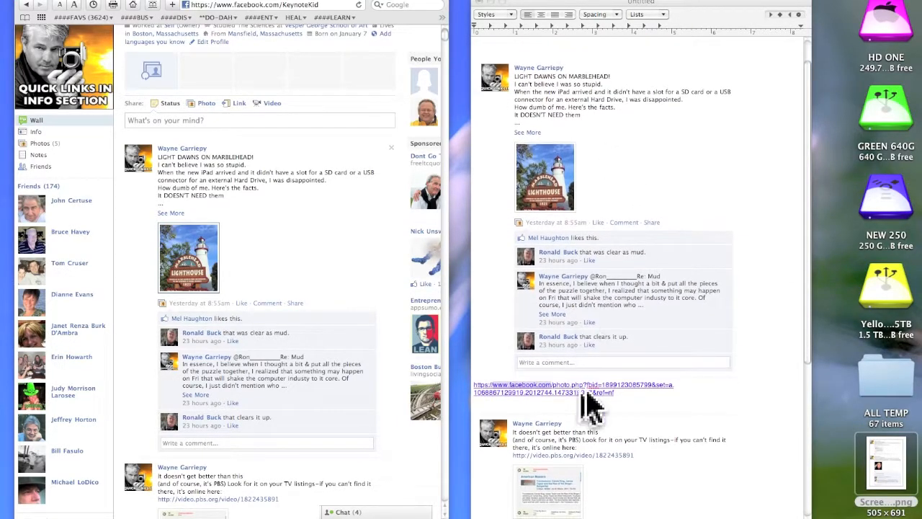
{"action": "scroll", "coordinate": [620, 302], "scroll_direction": "down", "scroll_amount": 10}
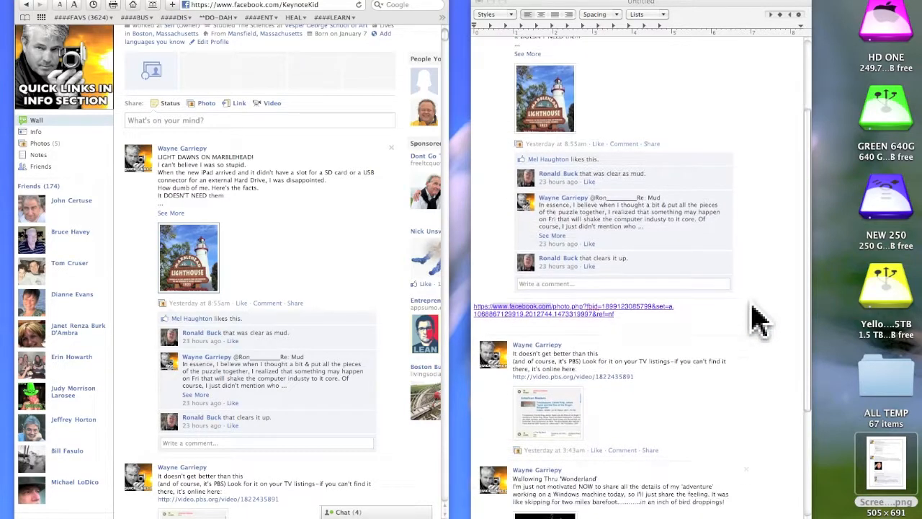
{"action": "scroll", "coordinate": [746, 318], "scroll_direction": "down", "scroll_amount": 3}
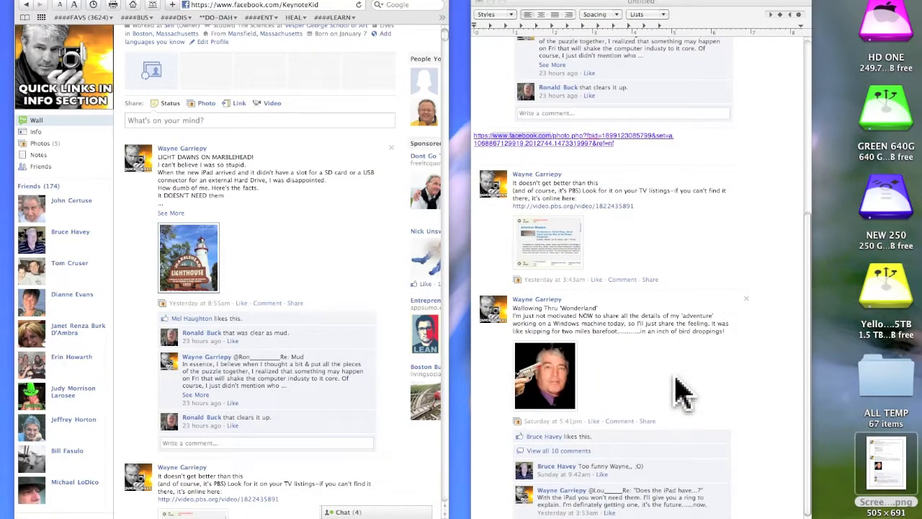
{"action": "left_click_drag", "start_coordinate": [550, 3], "coordinate": [639, 3]}
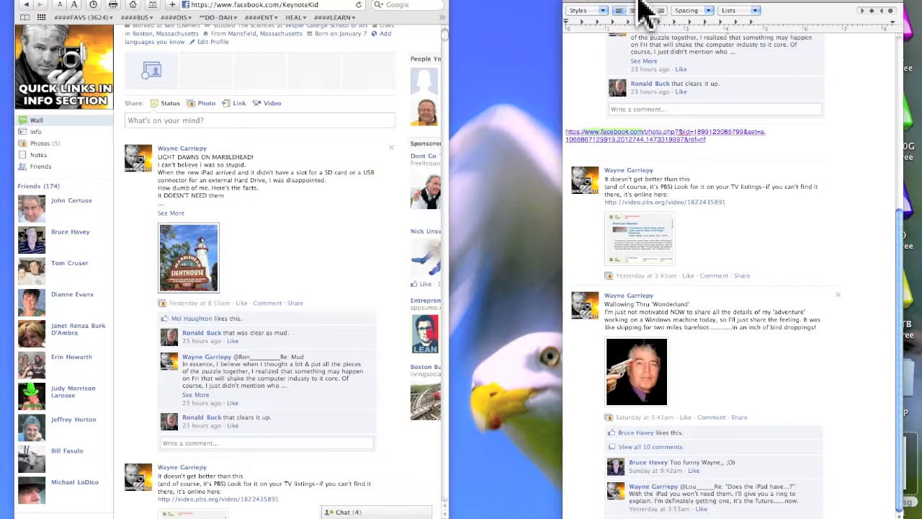
{"action": "left_click_drag", "start_coordinate": [693, 6], "coordinate": [648, 6]}
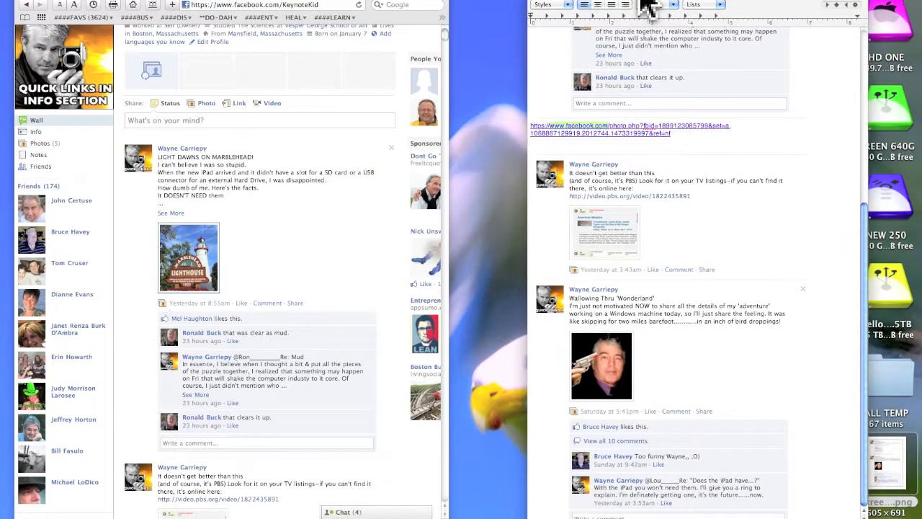
{"action": "left_click_drag", "start_coordinate": [863, 517], "coordinate": [866, 497]}
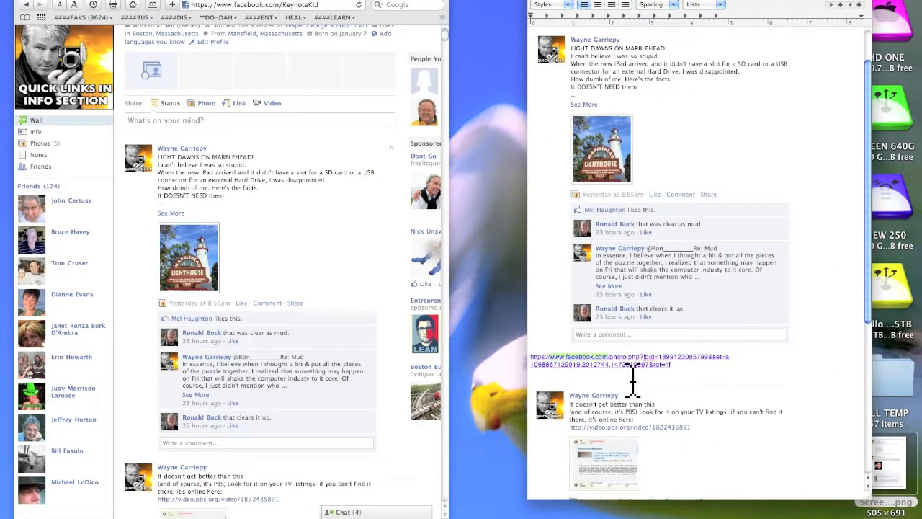